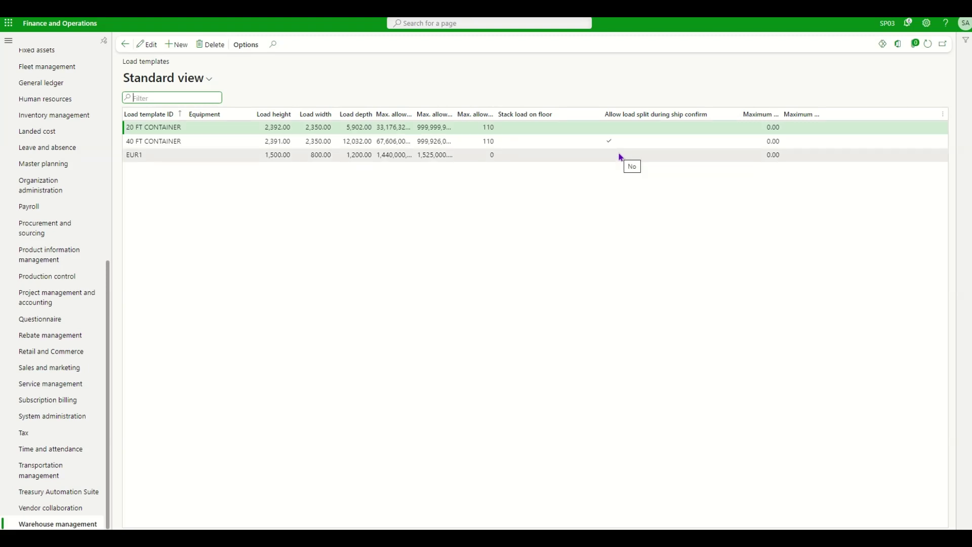
Confirm the 40 FT CONTAINER load template allows load split during ship confirm, then go to Warehouse management
left_click(136, 140)
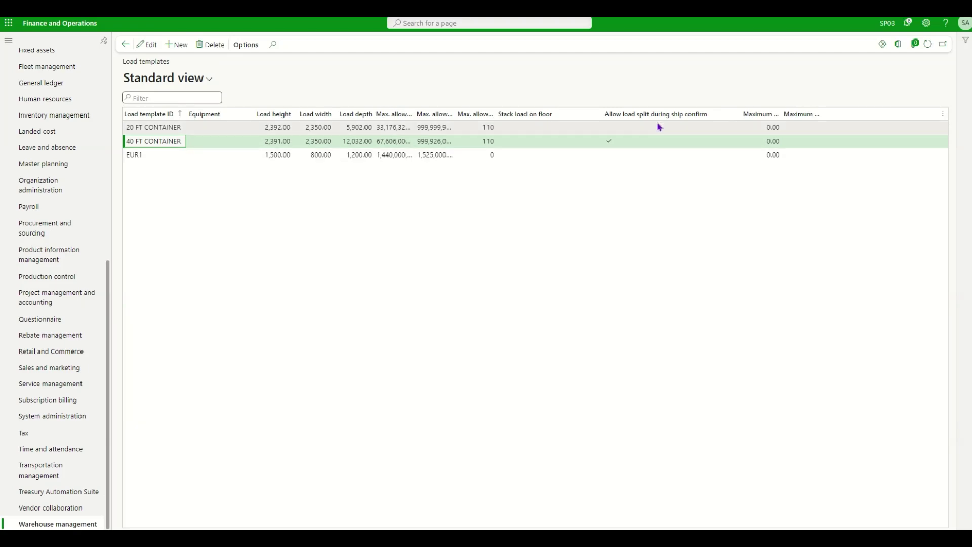
left_click(88, 522)
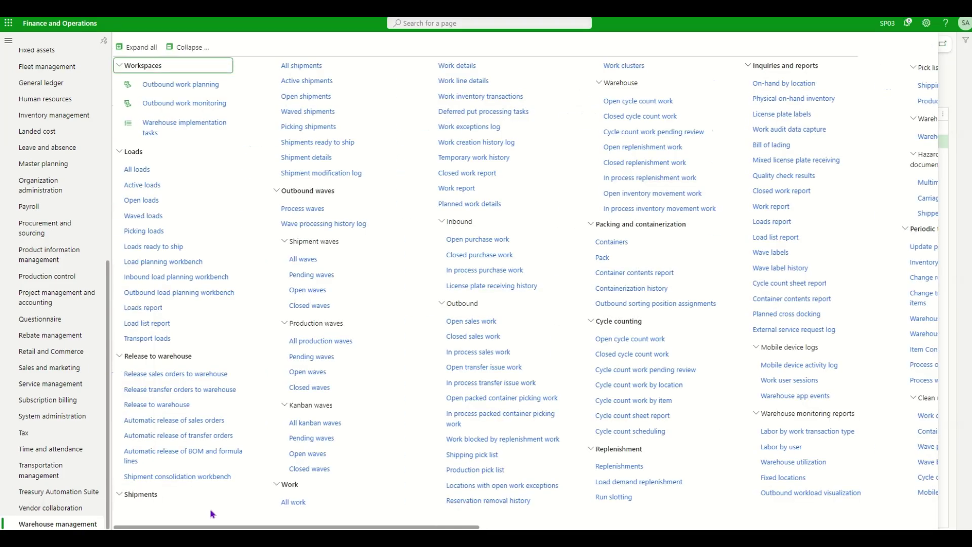
Make the SO work template's header breaks group by Shipment ID
scroll(405, 455, "right", 15)
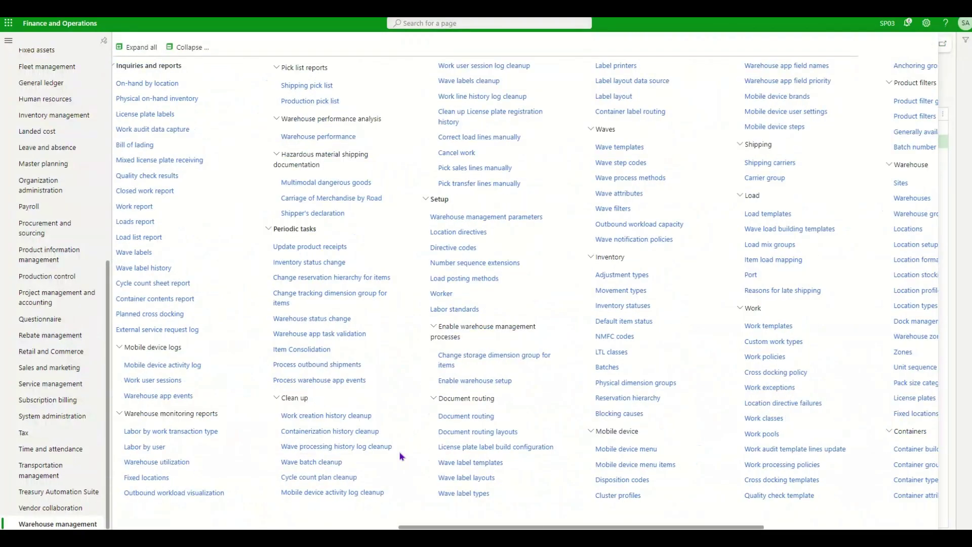
left_click(468, 342)
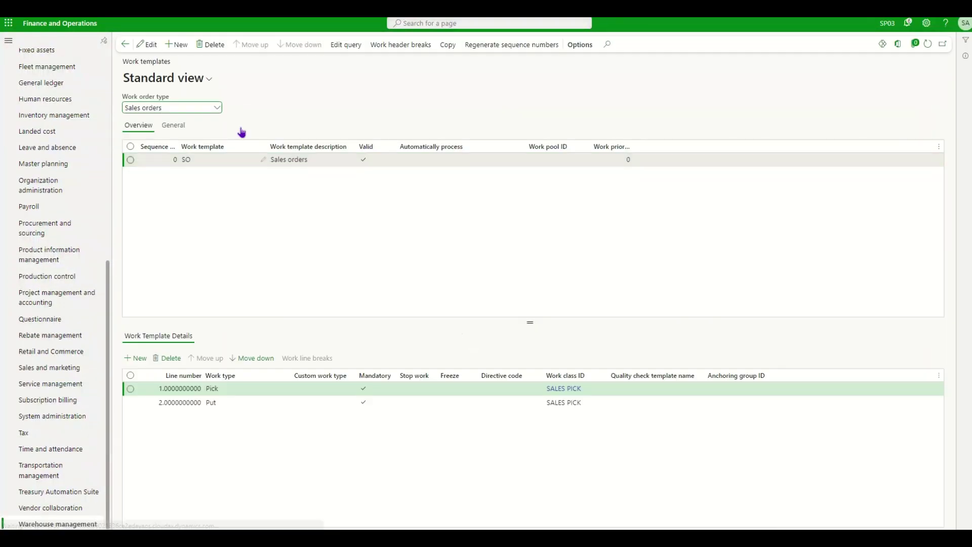
left_click(400, 49)
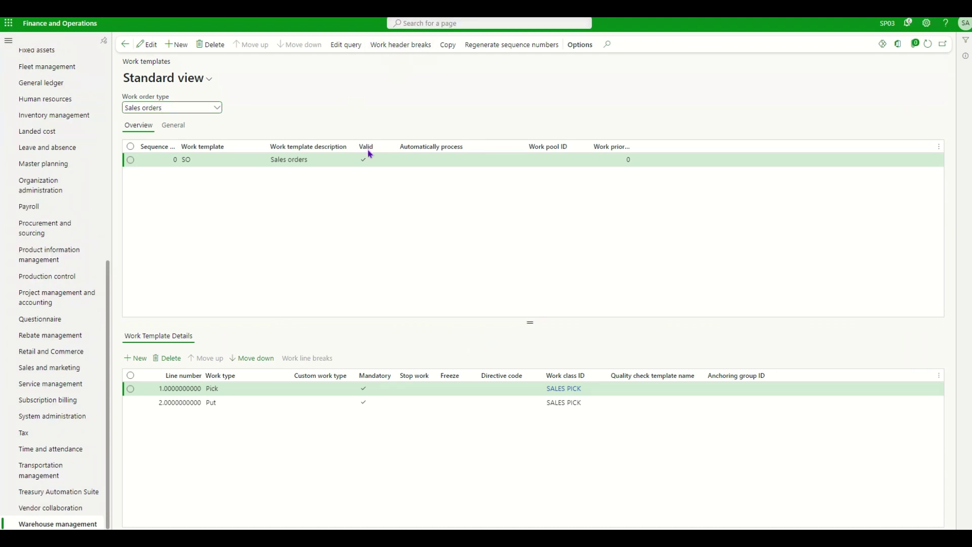
left_click(147, 44)
left_click(372, 128)
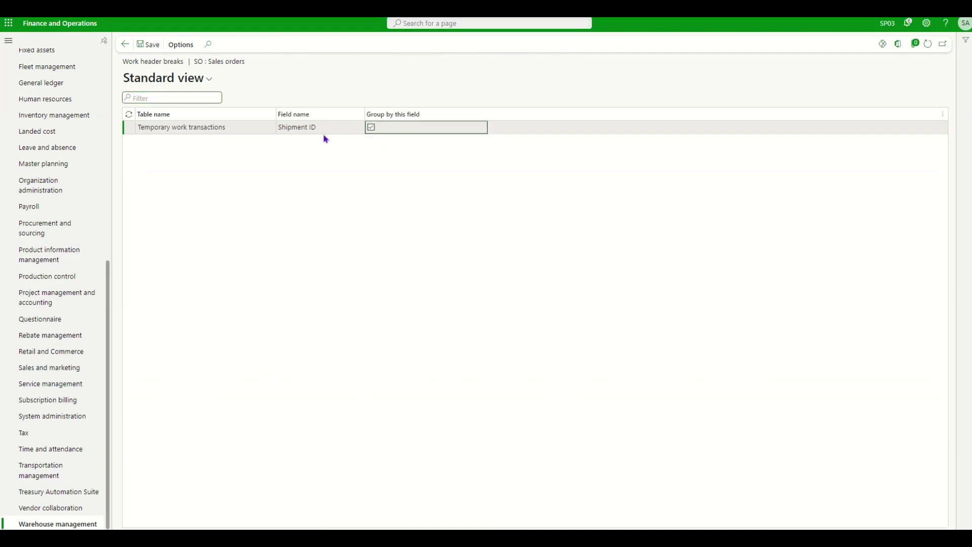
left_click(148, 45)
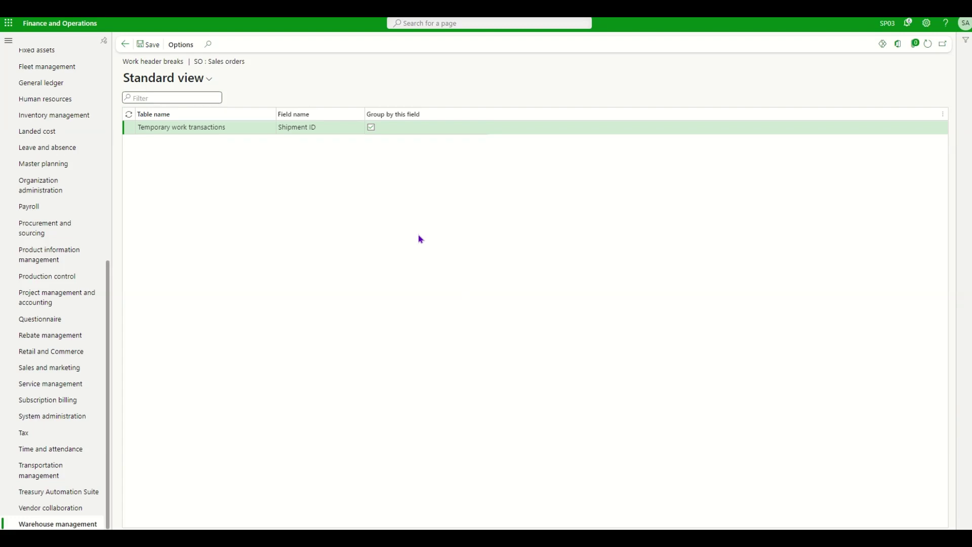
key("Escape")
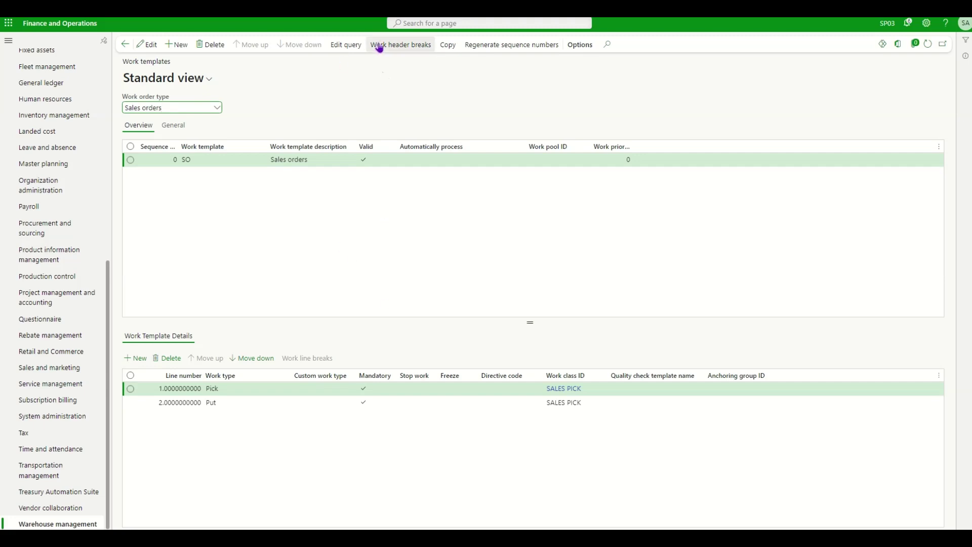
Confirm the SO template query sorts by Shipment ID and accept resetting the header grouping
left_click(344, 48)
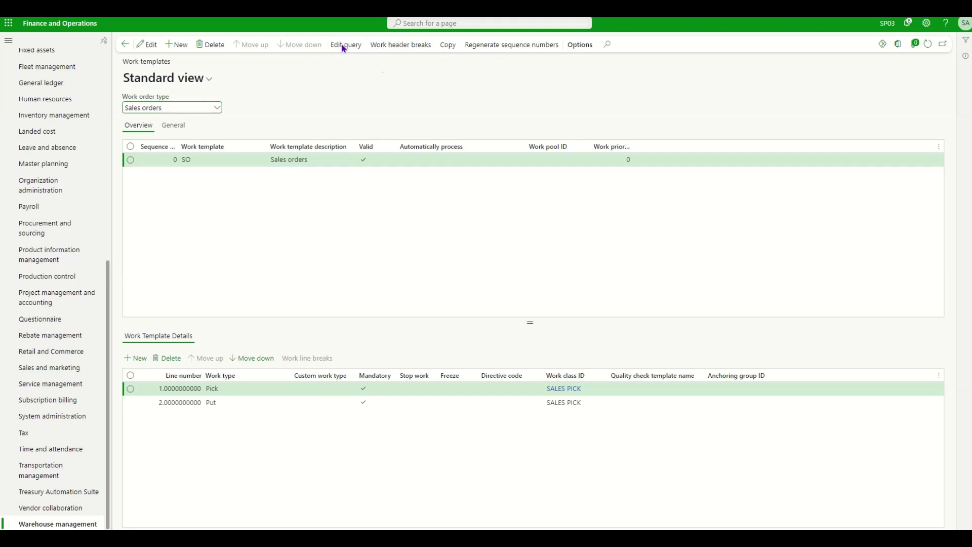
left_click(116, 84)
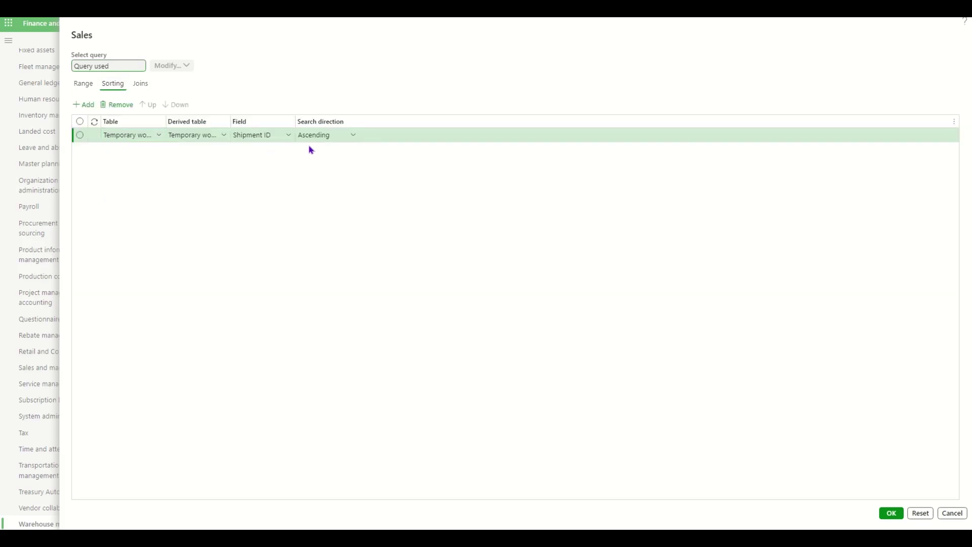
left_click(884, 513)
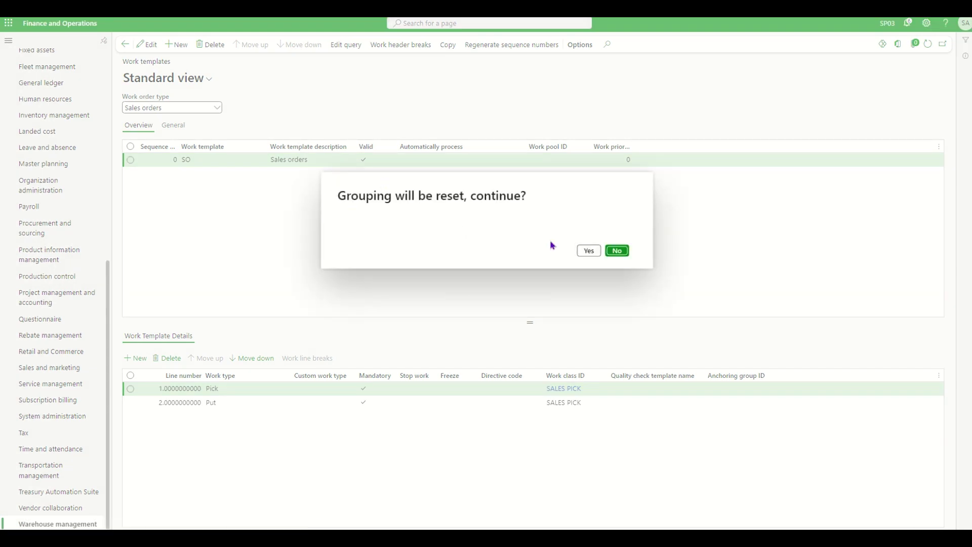
left_click(588, 251)
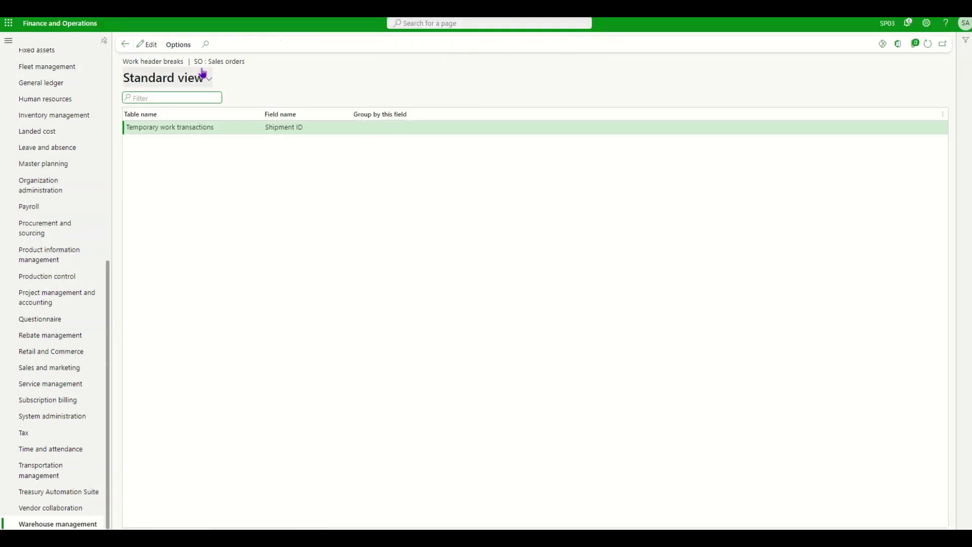
Re-tick Shipment ID grouping in the header breaks and return to the home dashboard
left_click(371, 129)
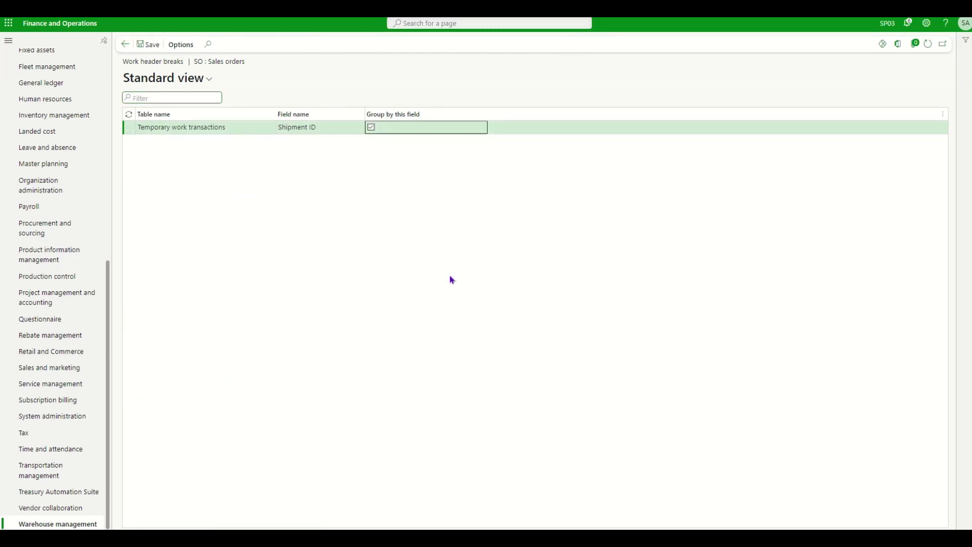
key("Escape")
left_click(59, 23)
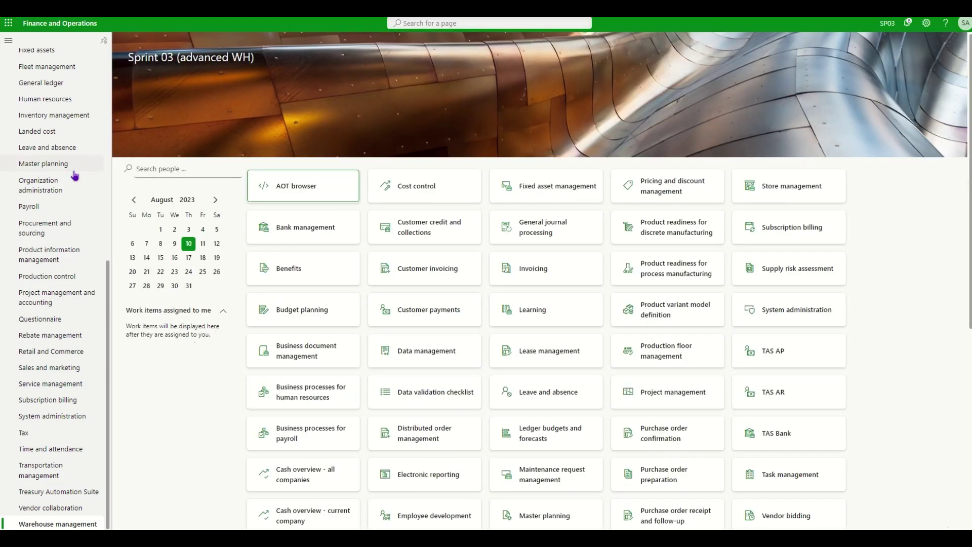
Open sales order 330000046 from All sales orders in Sales and marketing
left_click(50, 368)
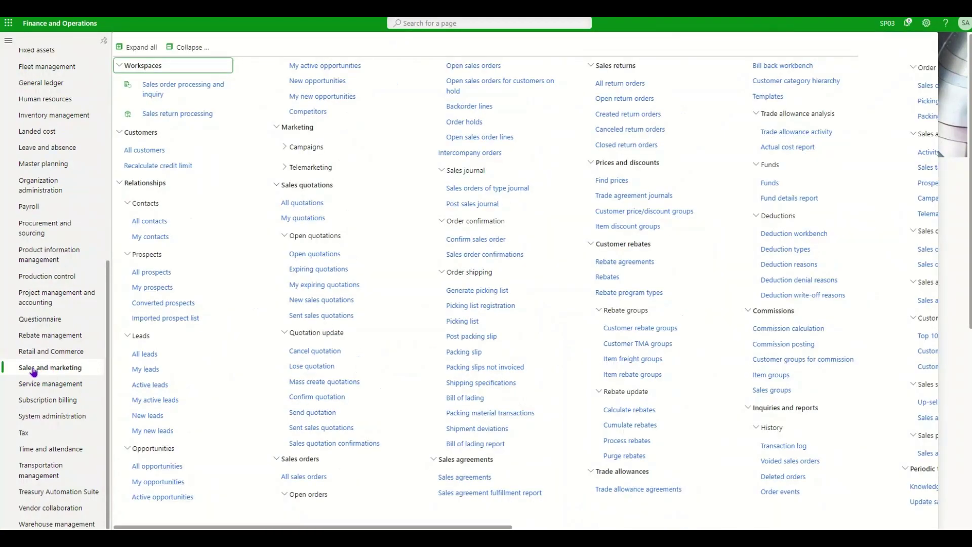
left_click(307, 476)
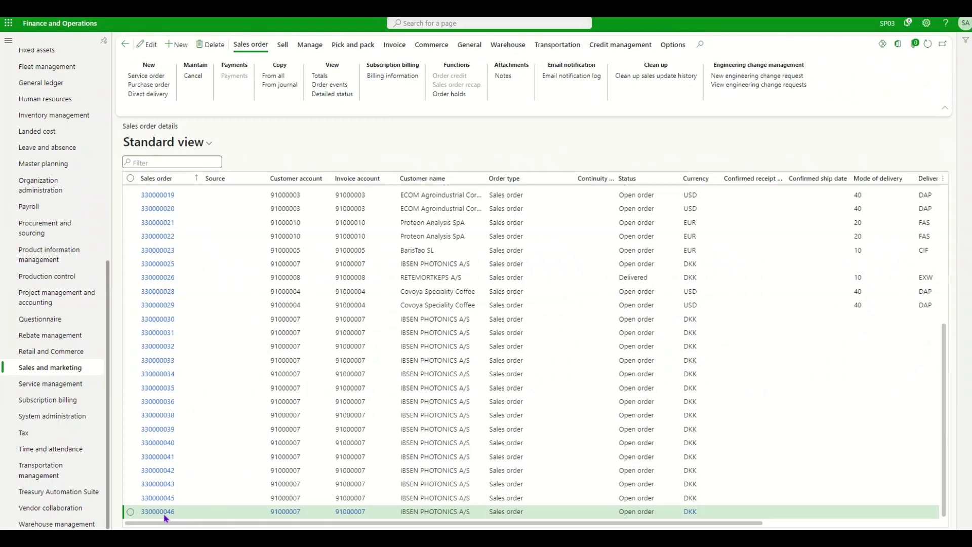
left_click(158, 512)
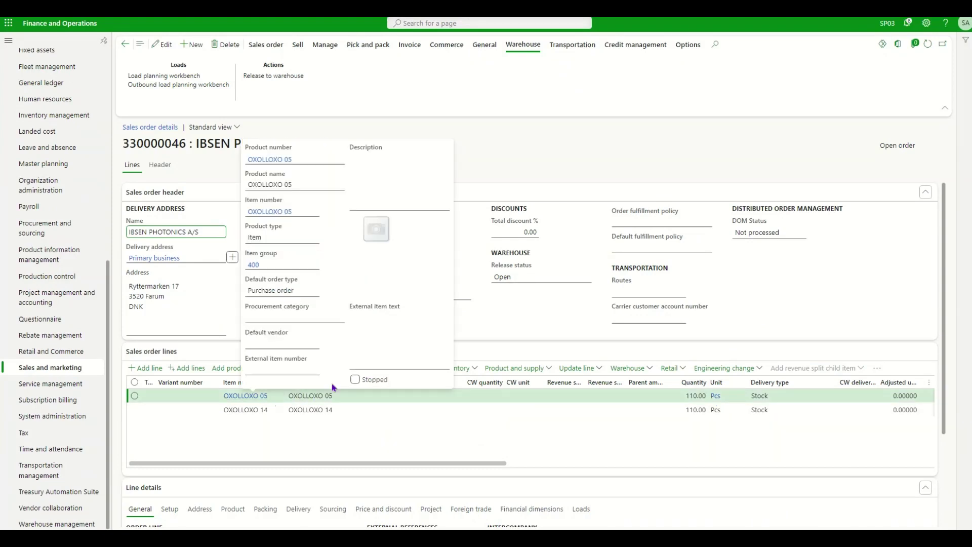
Review the OXOLLOXO 05 and OXOLLOXO 14 lines of order 330000046, 110 pieces each
left_click(669, 410)
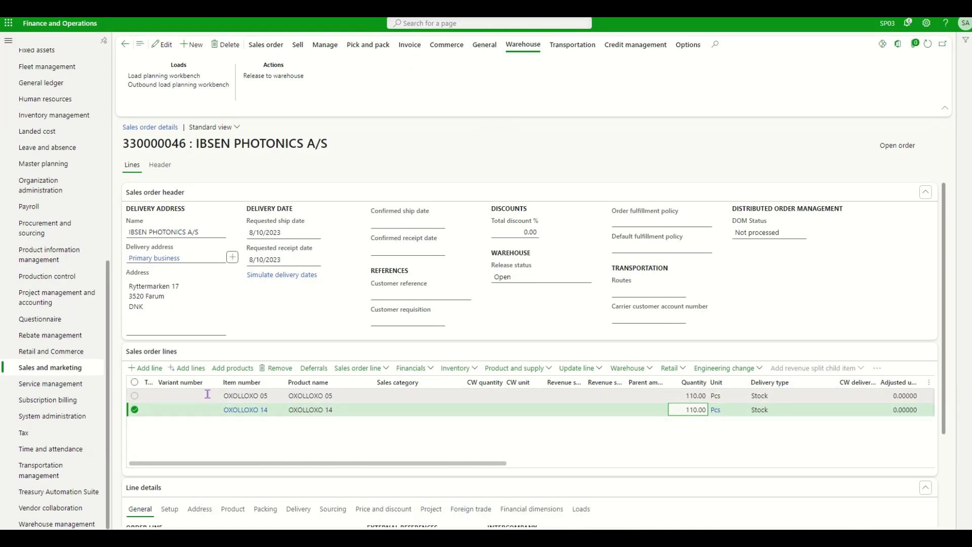
left_click(135, 396)
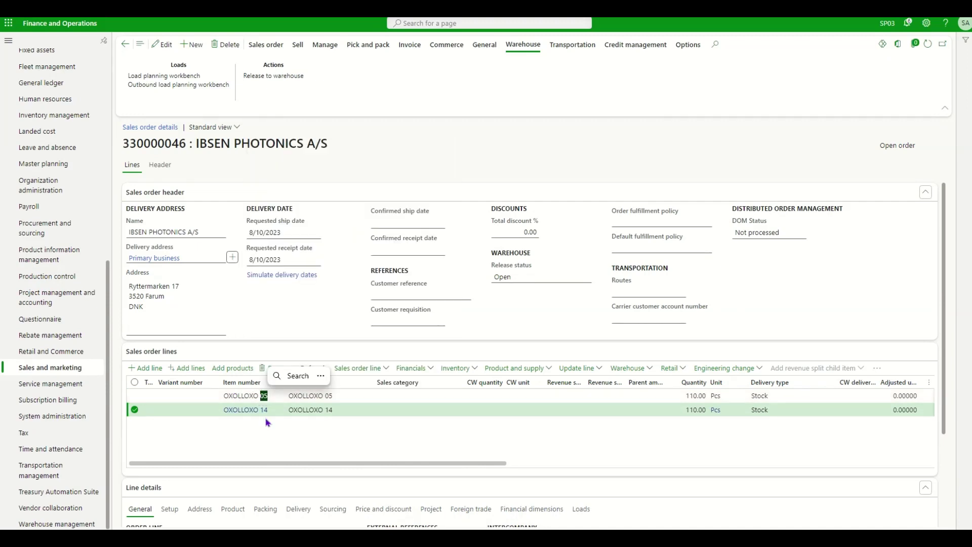
left_click(272, 416)
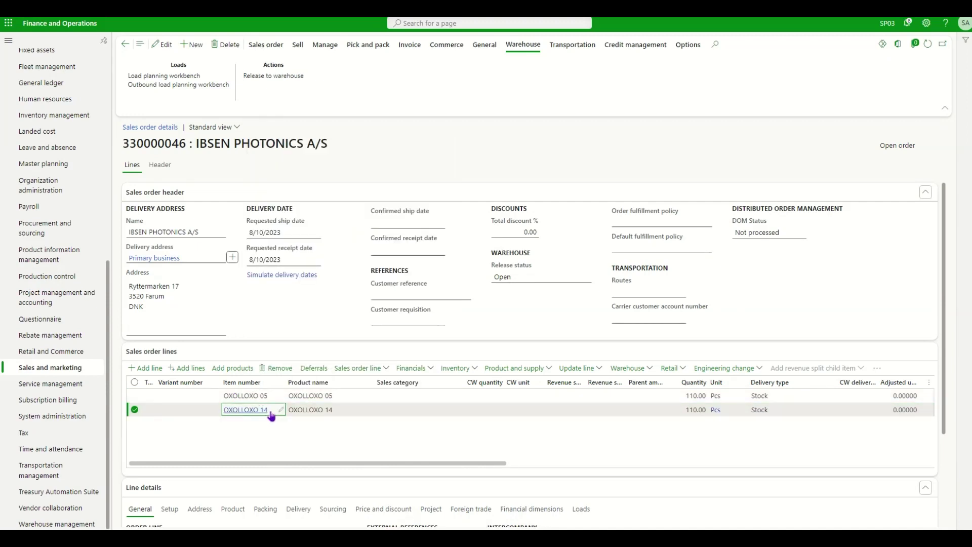
mouse_move(272, 416)
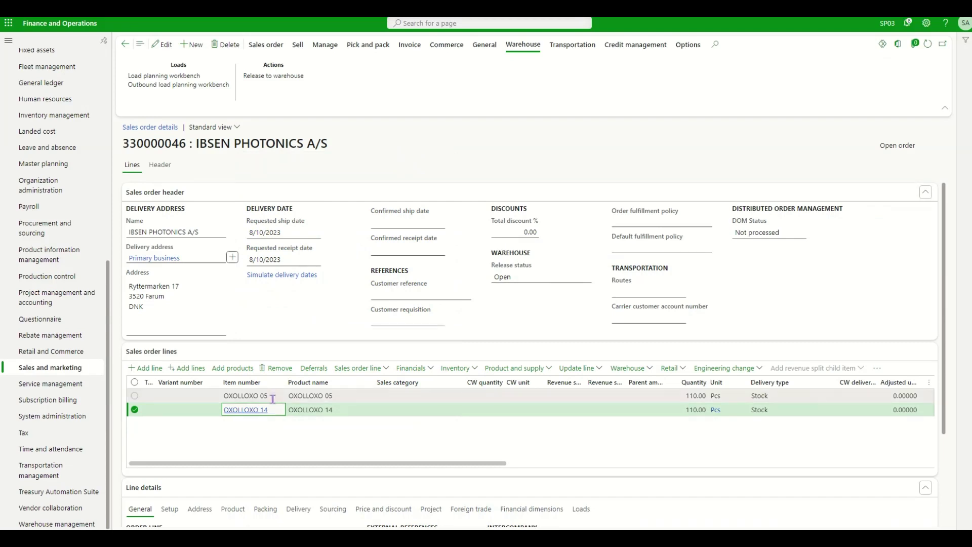
left_click(244, 410)
left_click(213, 463)
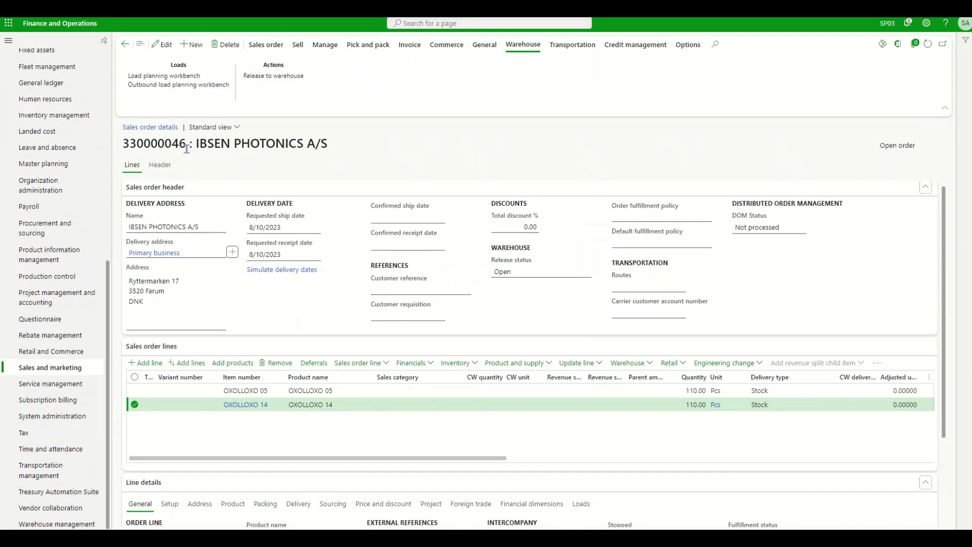
Highlight order number 330000046 and go to Warehouse management
left_click_drag(187, 149, 125, 148)
left_click_drag(187, 144, 171, 144)
left_click(20, 524)
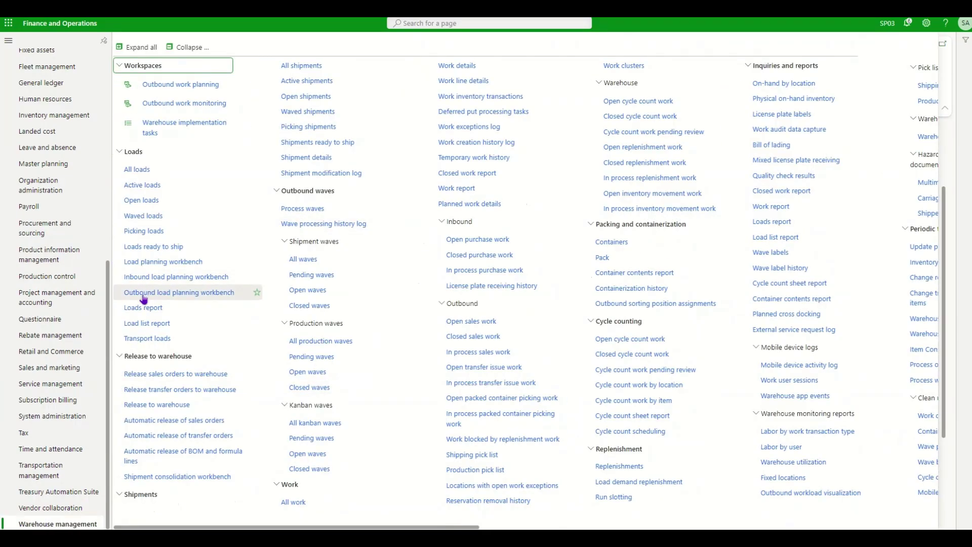
In the Outbound load planning workbench, clear the 8/10/2023 ship date filter and send both 330000046 lines to a new load
left_click(192, 294)
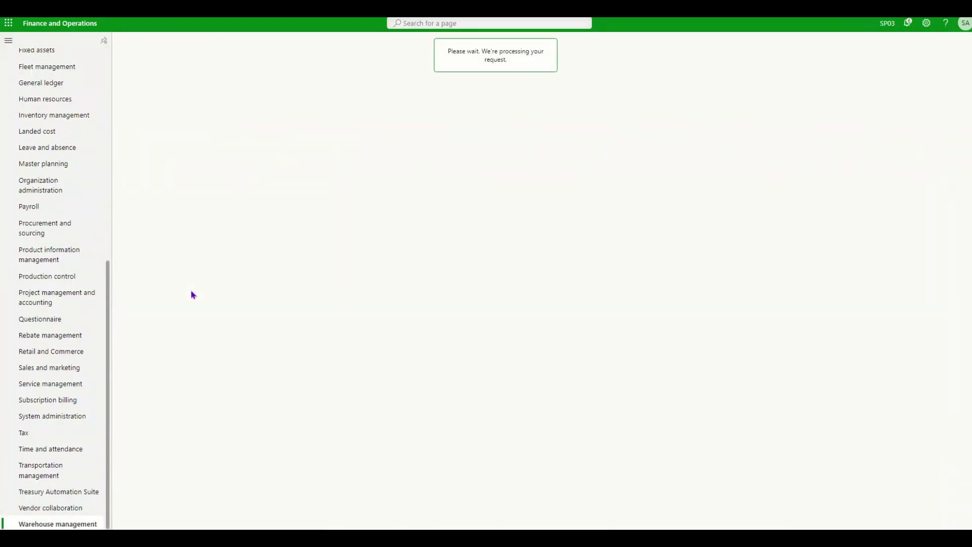
left_click(406, 111)
key("ctrl+a")
key("BackSpace")
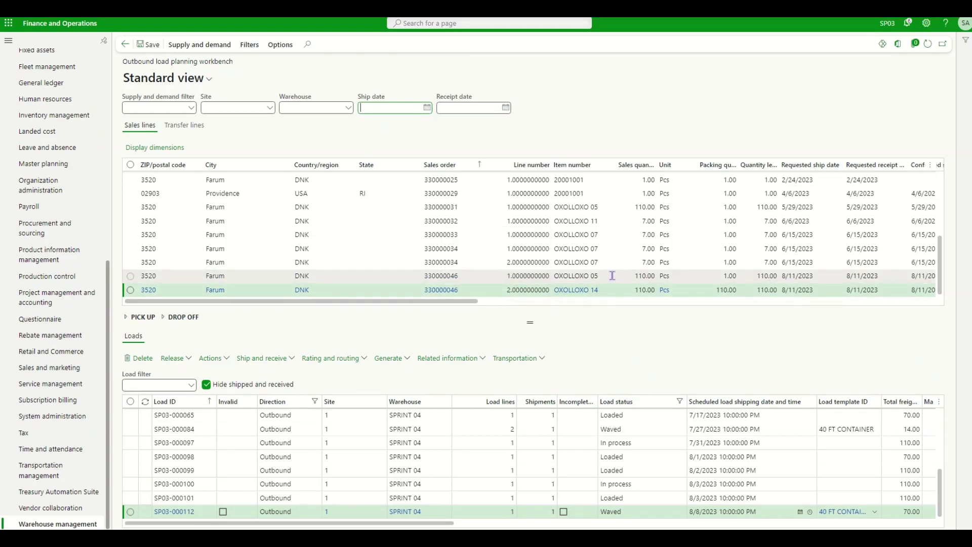
left_click(131, 290)
left_click(131, 276)
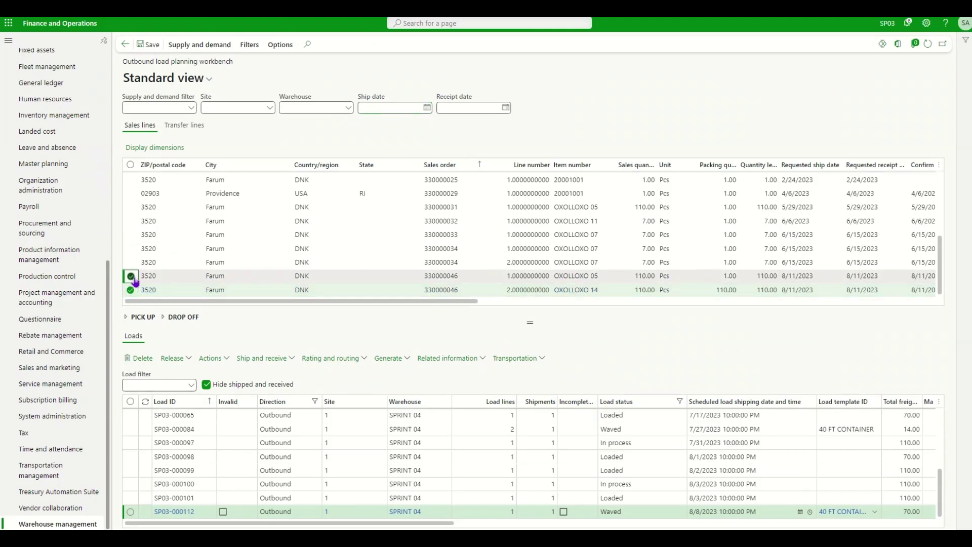
left_click(200, 47)
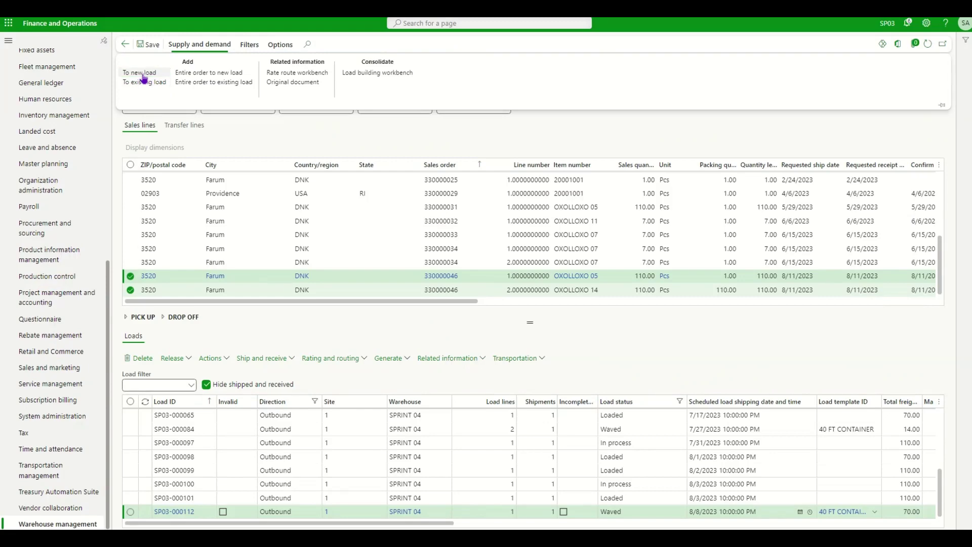
left_click(143, 75)
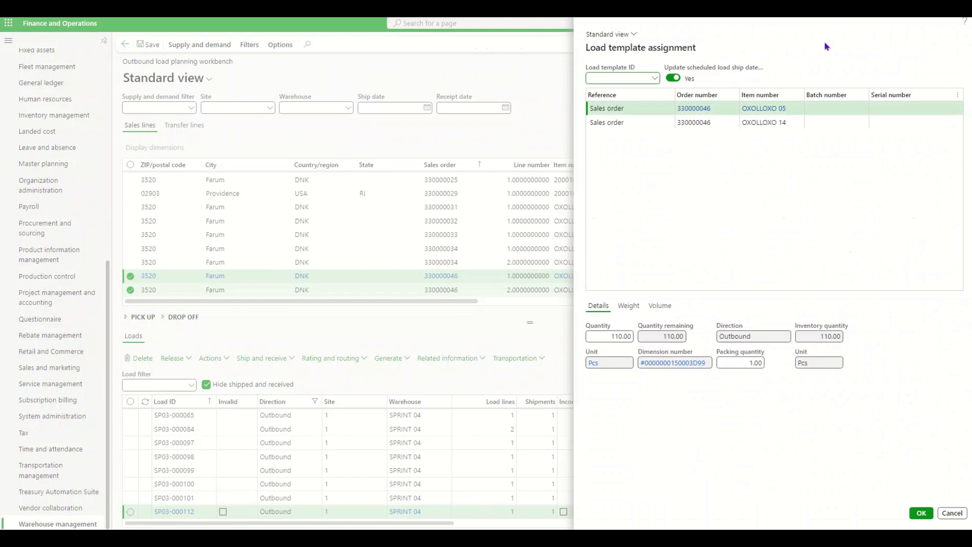
Create load SP03-000131 using the 40 FT CONTAINER load template
left_click(654, 78)
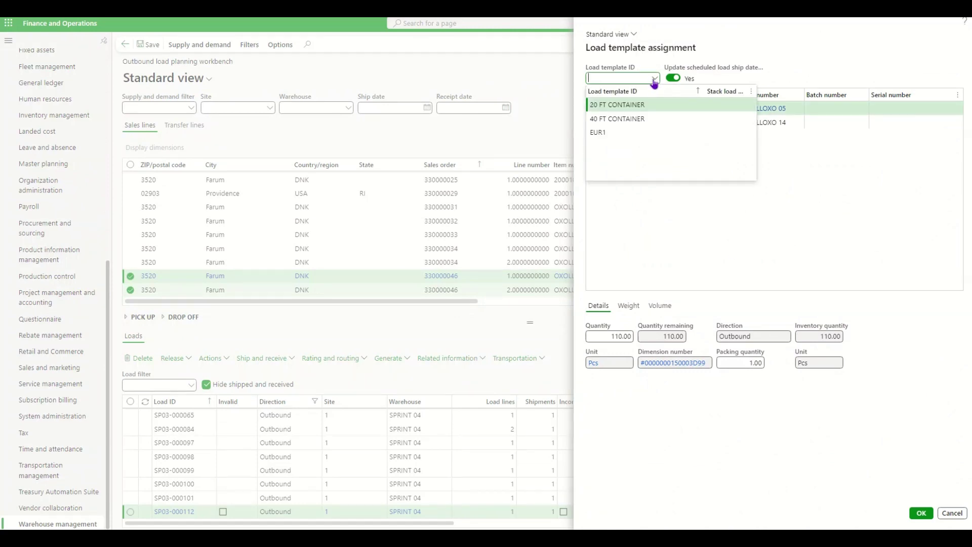
left_click(634, 119)
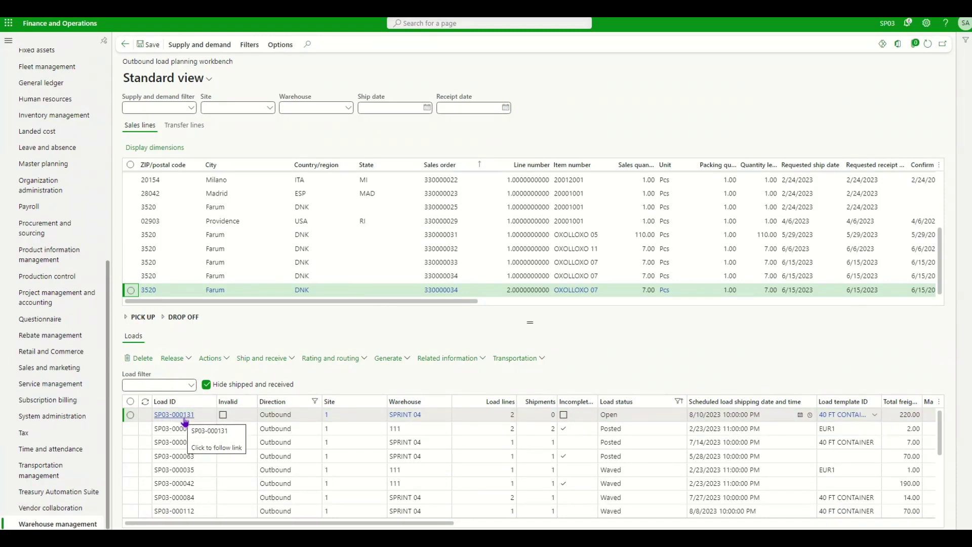
left_click(184, 420)
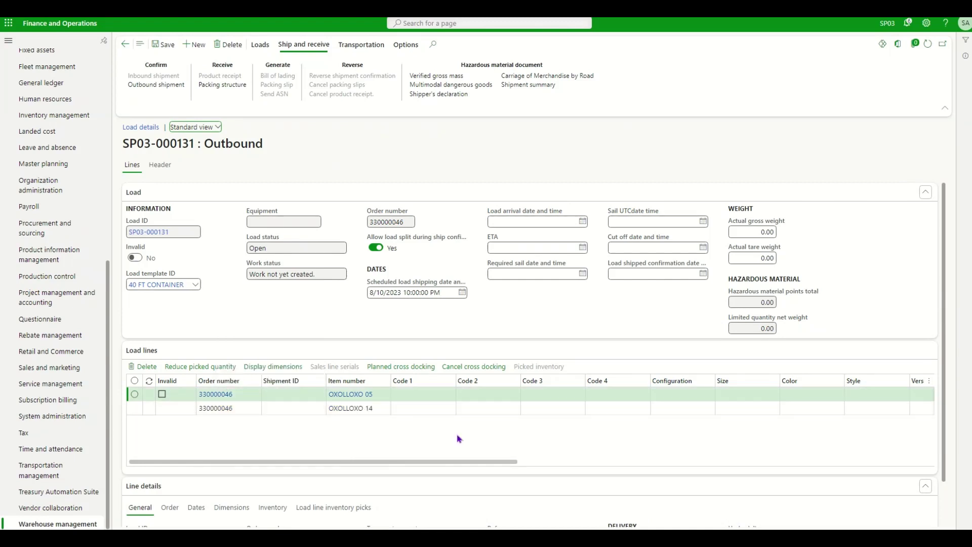
scroll(458, 439, "right", 3)
scroll(458, 439, "right", 5)
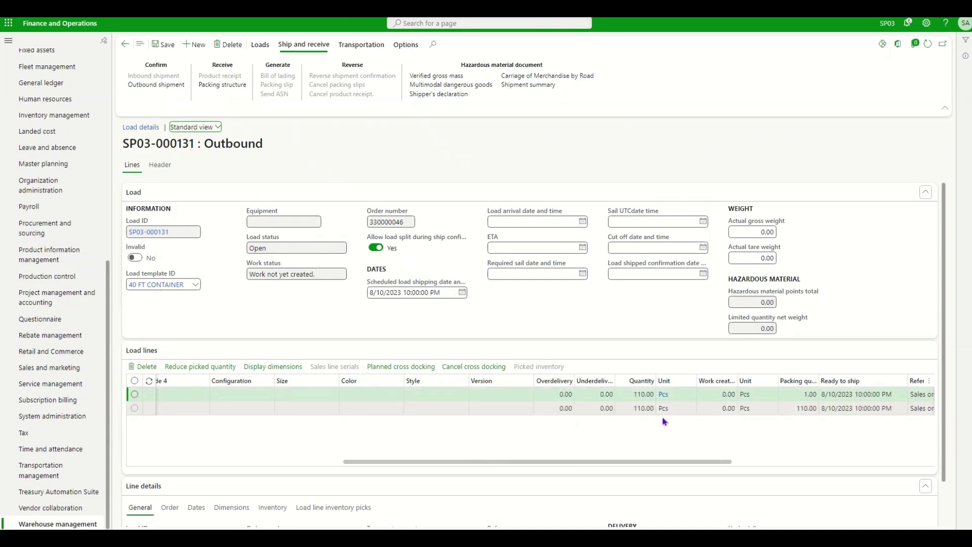
left_click_drag(737, 381, 811, 374)
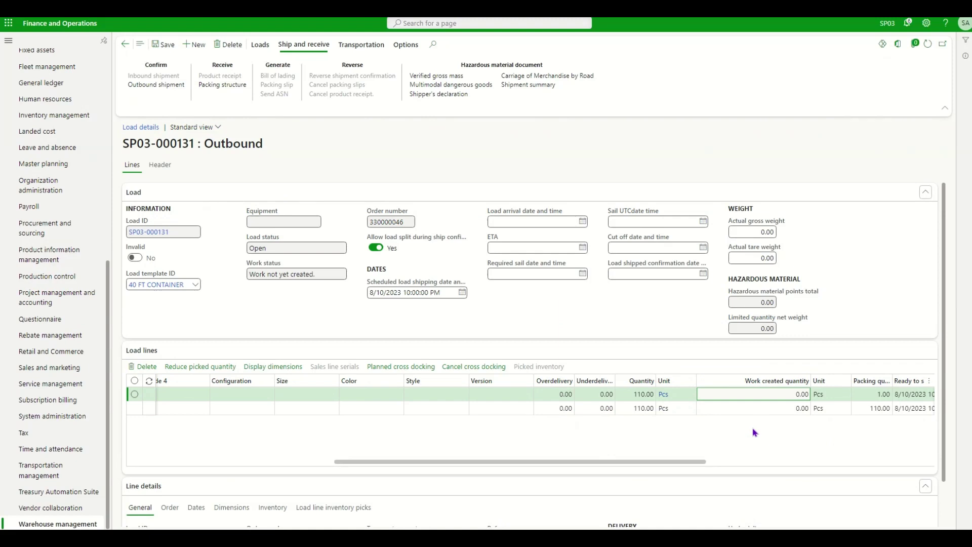
scroll(754, 432, "left", 10)
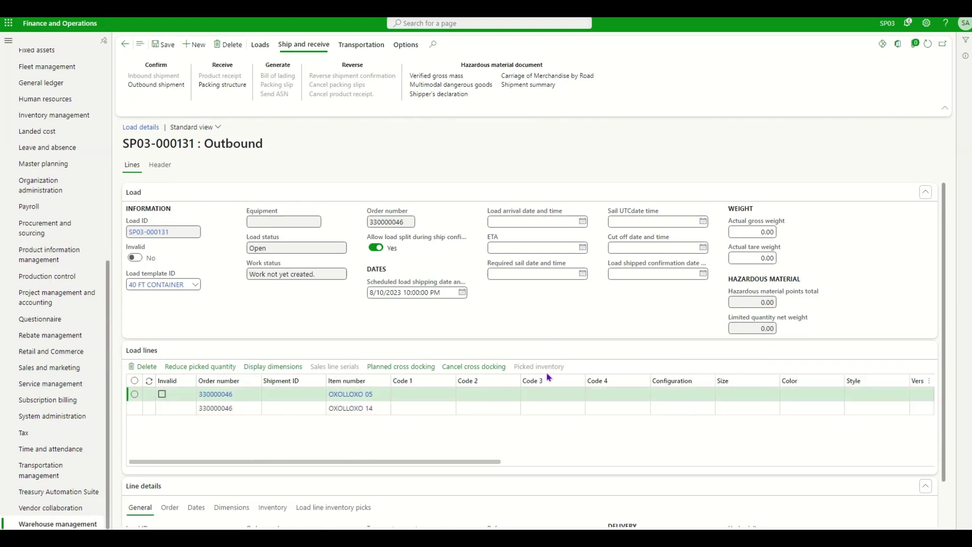
key("Escape")
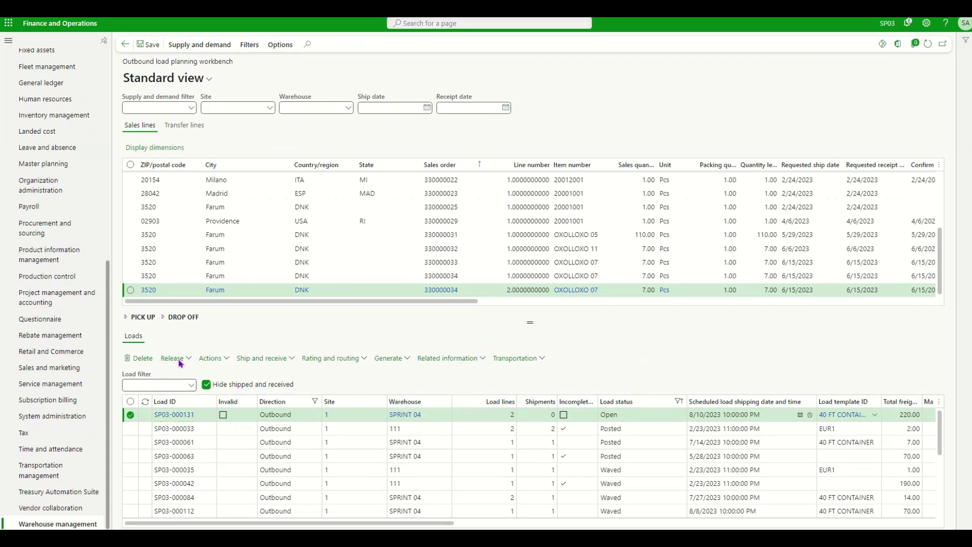
left_click(175, 359)
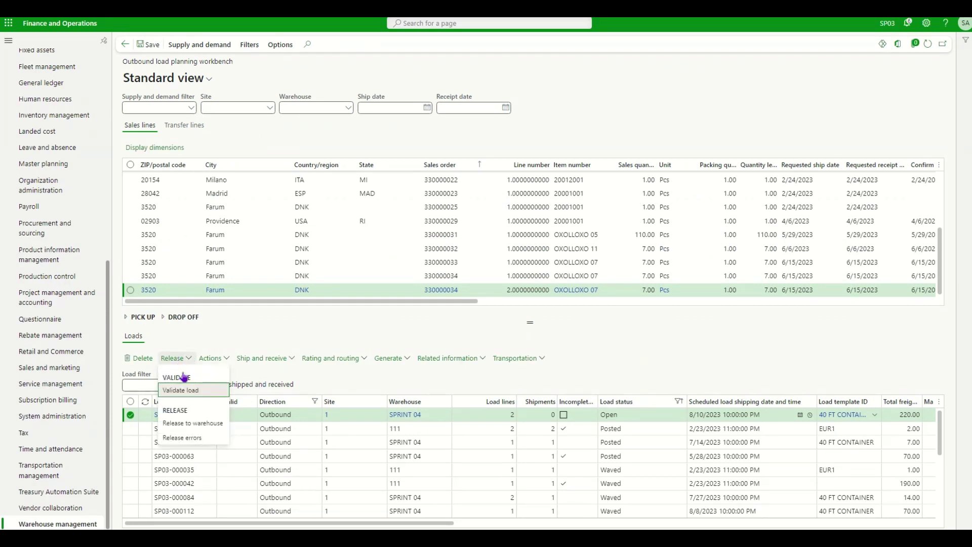
left_click(186, 430)
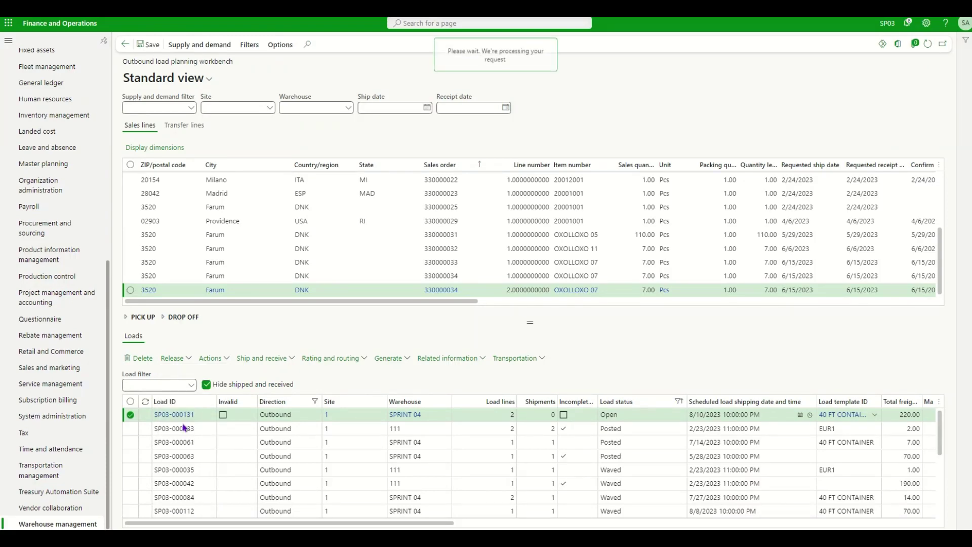
left_click(922, 513)
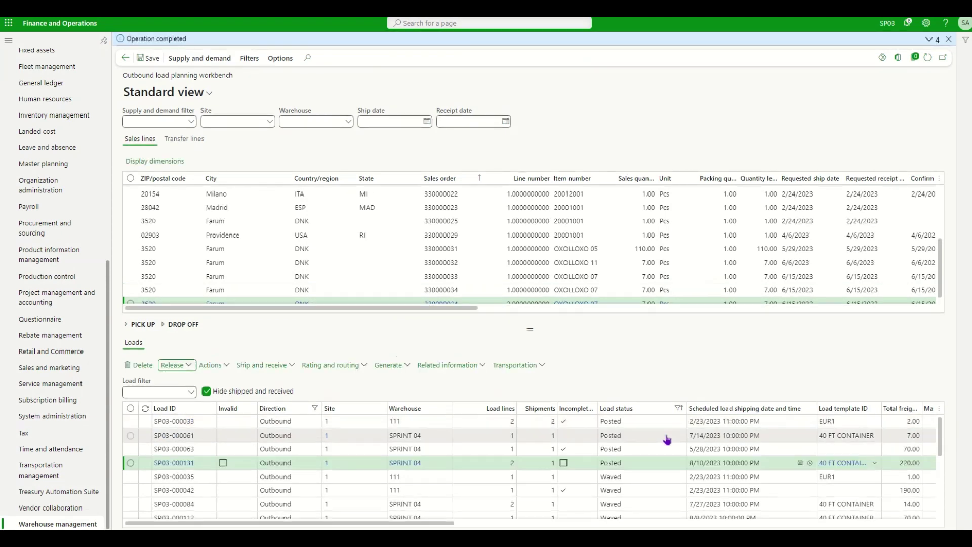
Review and dismiss the operation messages, then reselect load SP03-000131
left_click(929, 39)
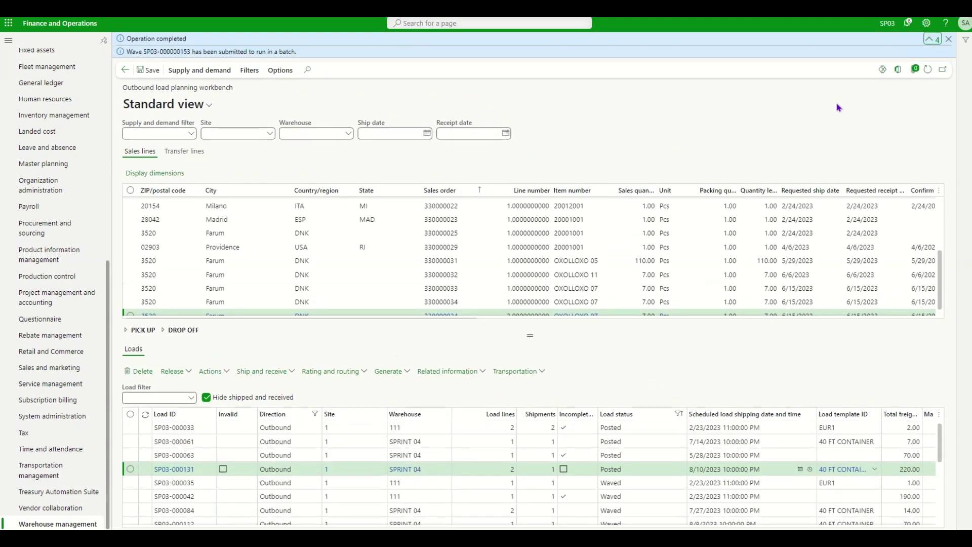
scroll(278, 62, "down", 1)
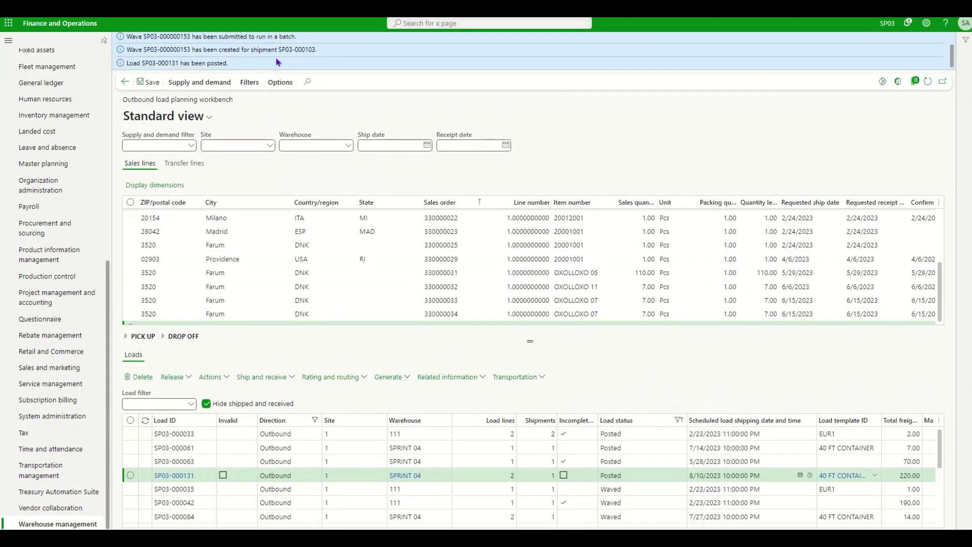
scroll(814, 60, "up", 1)
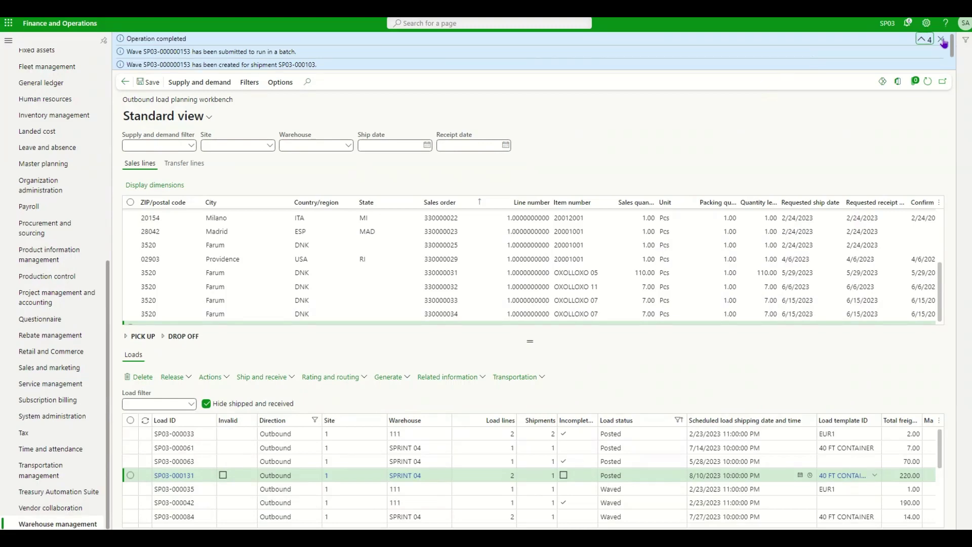
left_click(941, 39)
left_click(131, 456)
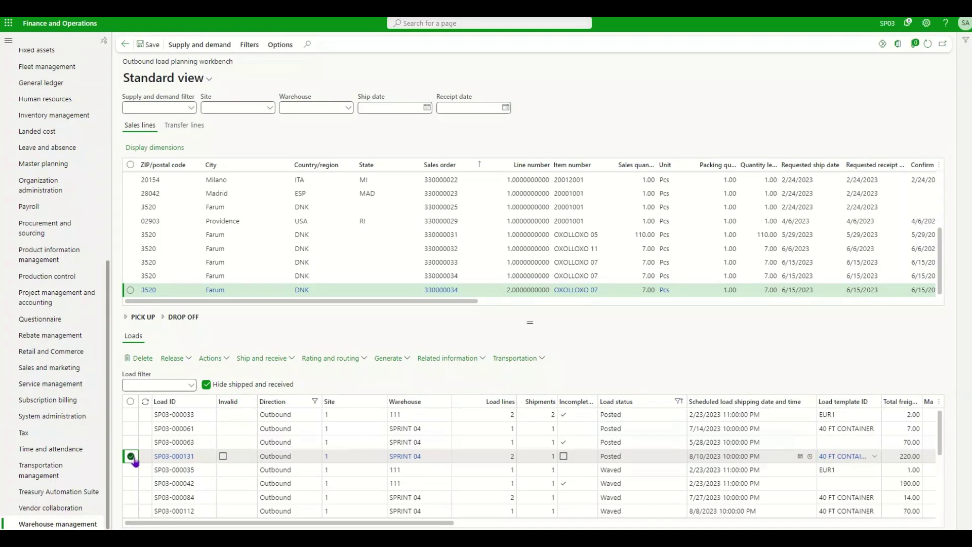
left_click(471, 359)
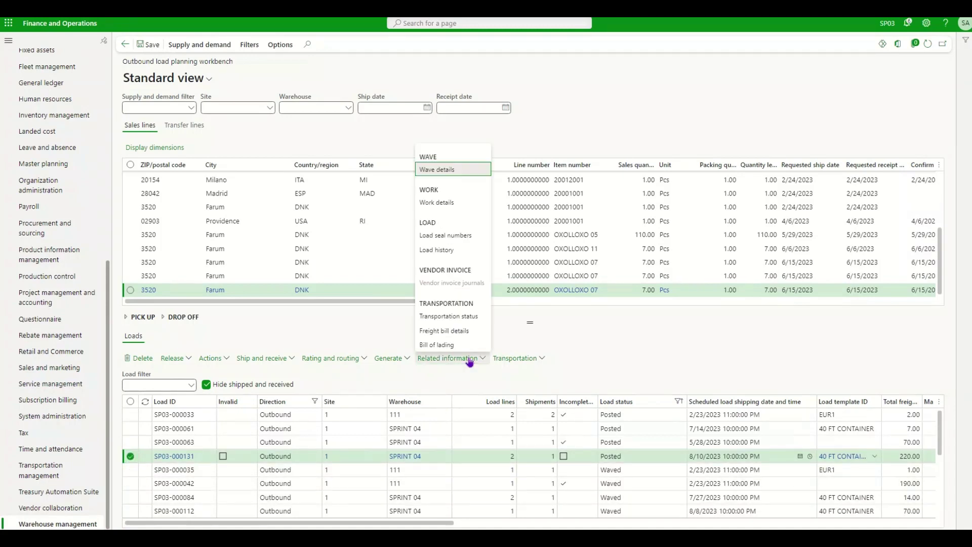
left_click(445, 204)
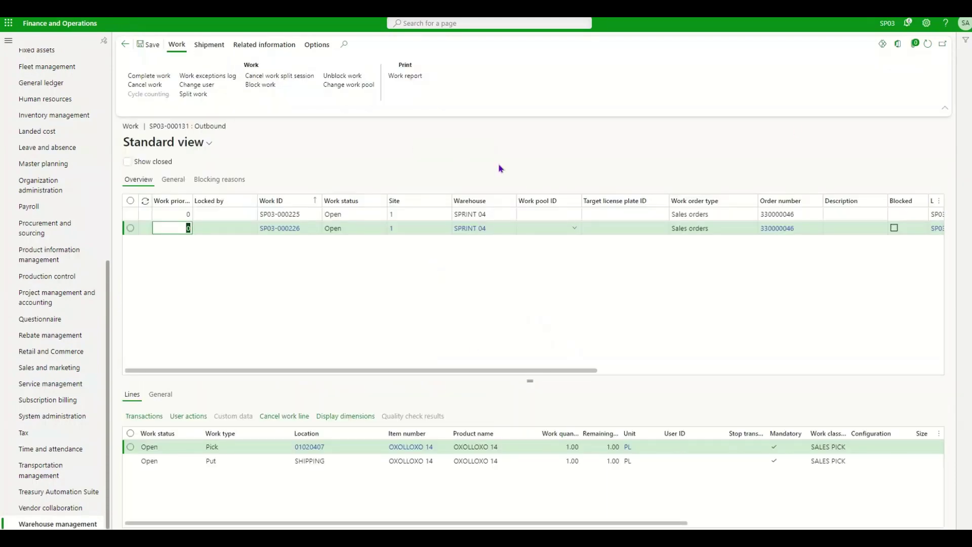
left_click(947, 111)
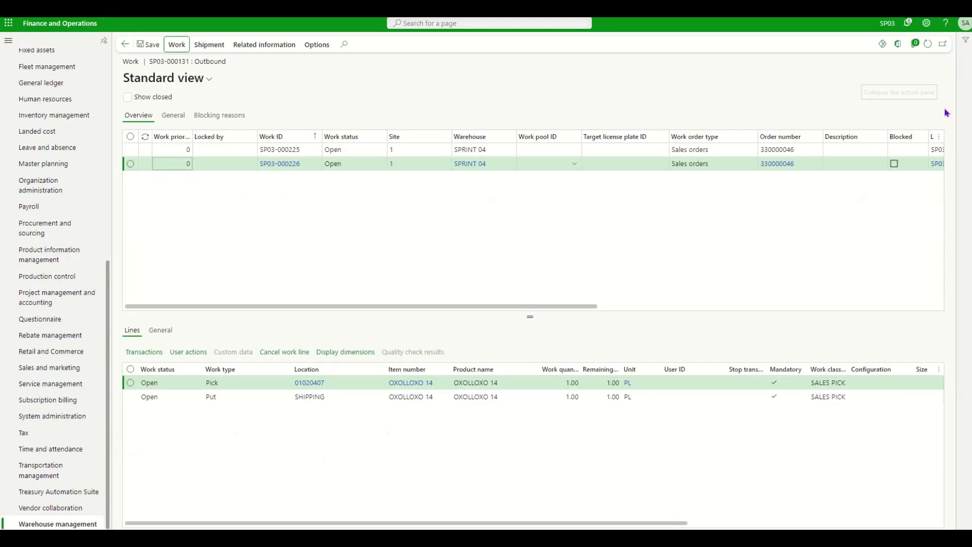
left_click(310, 150)
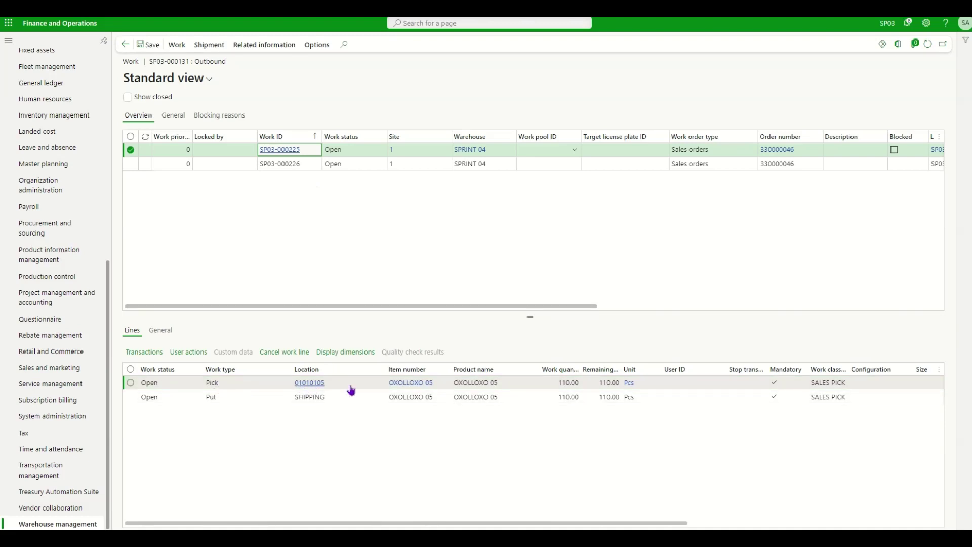
left_click(562, 385)
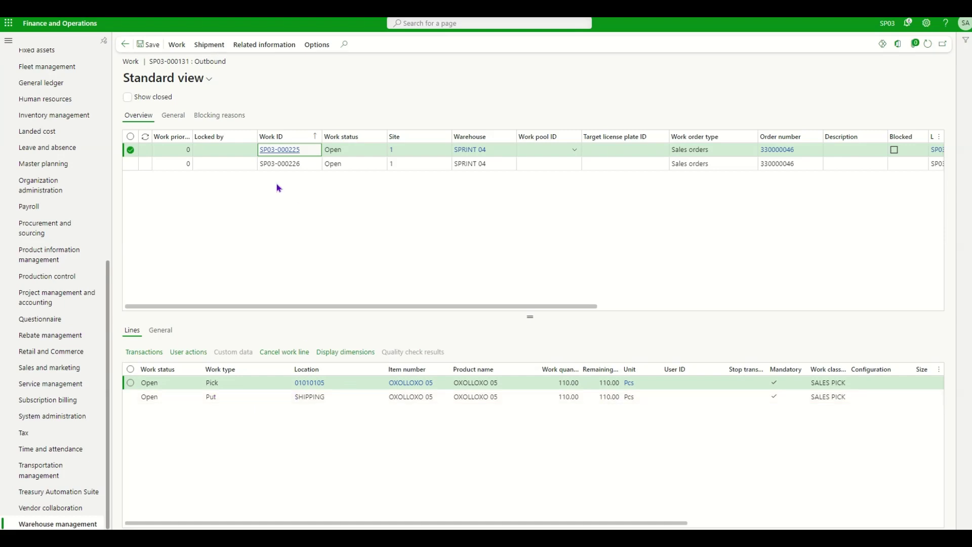
left_click(345, 166)
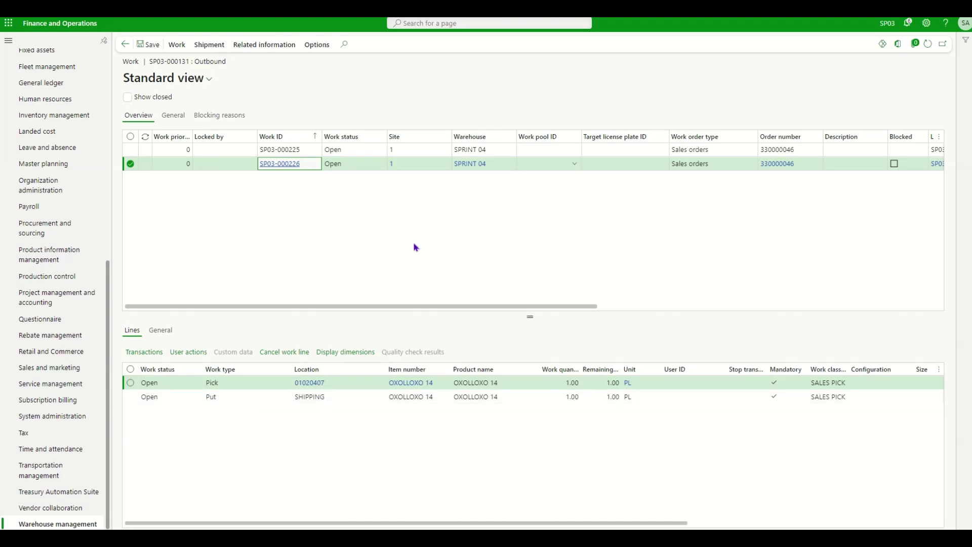
scroll(476, 226, "right", 5)
scroll(506, 221, "right", 3)
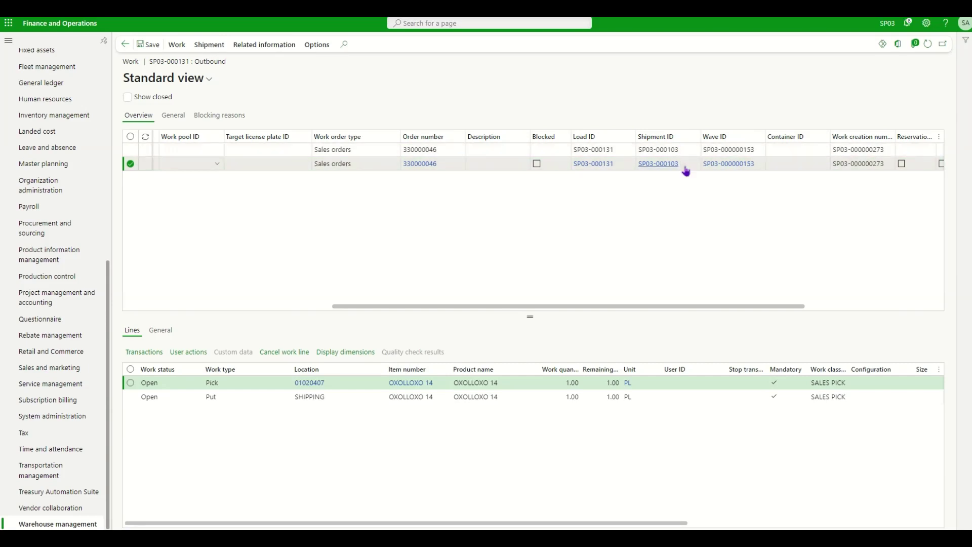
mouse_move(685, 170)
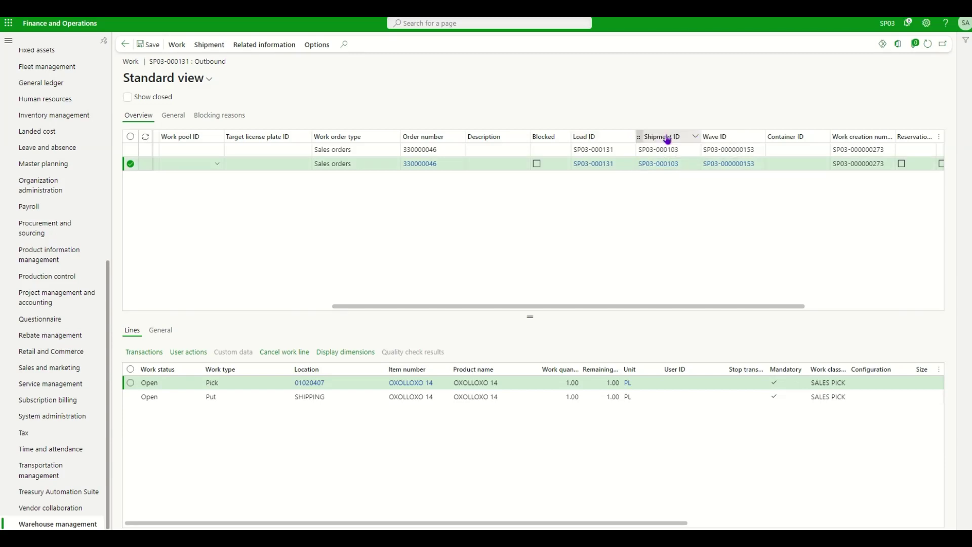
scroll(586, 185, "left", 10)
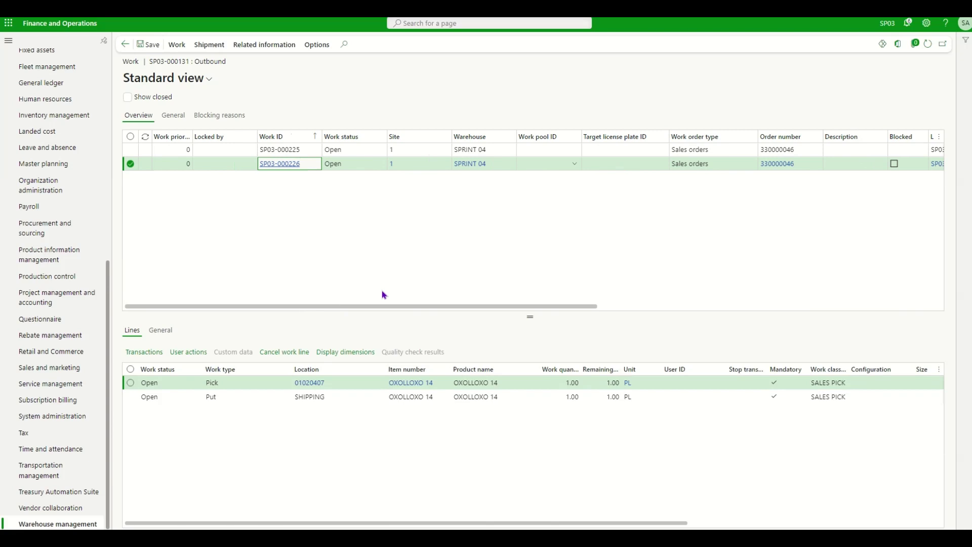
key("Escape")
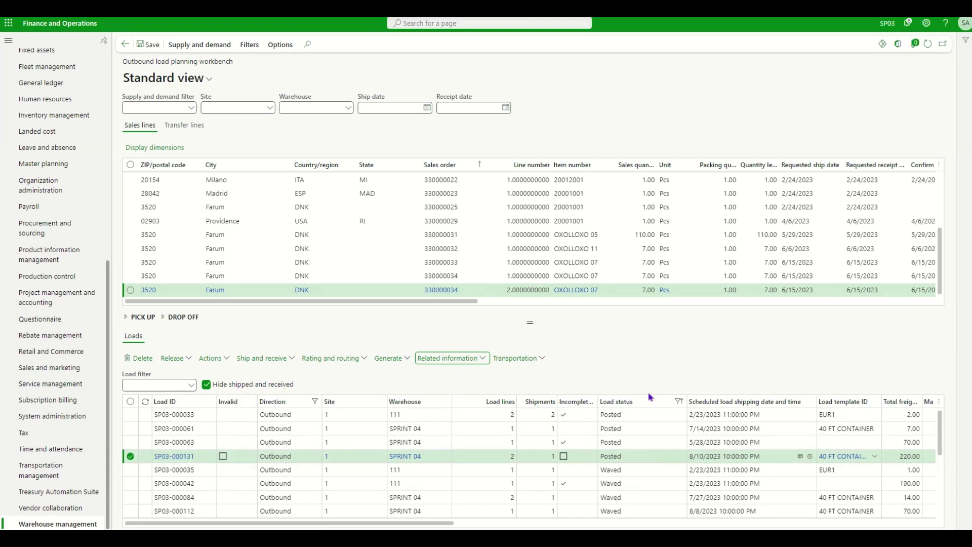
Reopen the work details for load SP03-000131 in Finance and Operations
key("alt+Tab")
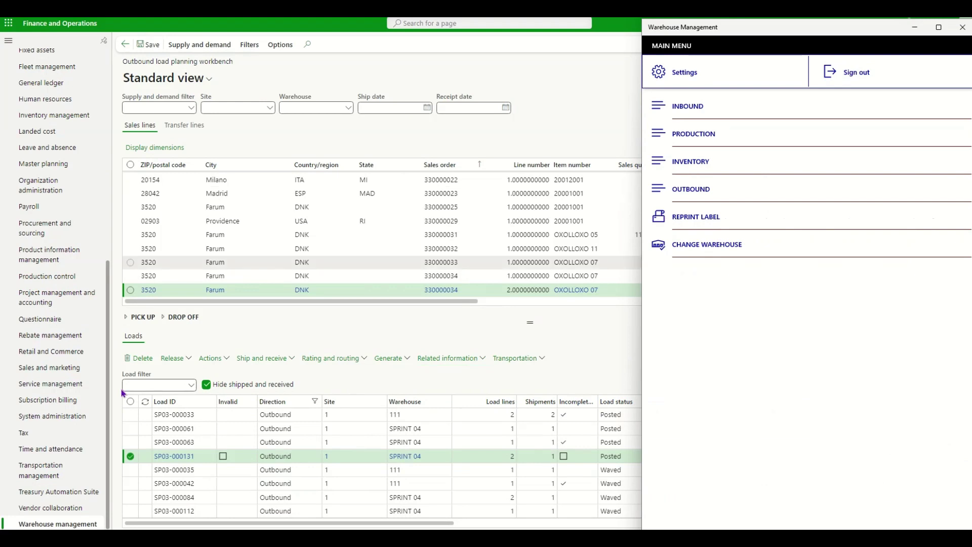
left_click(466, 364)
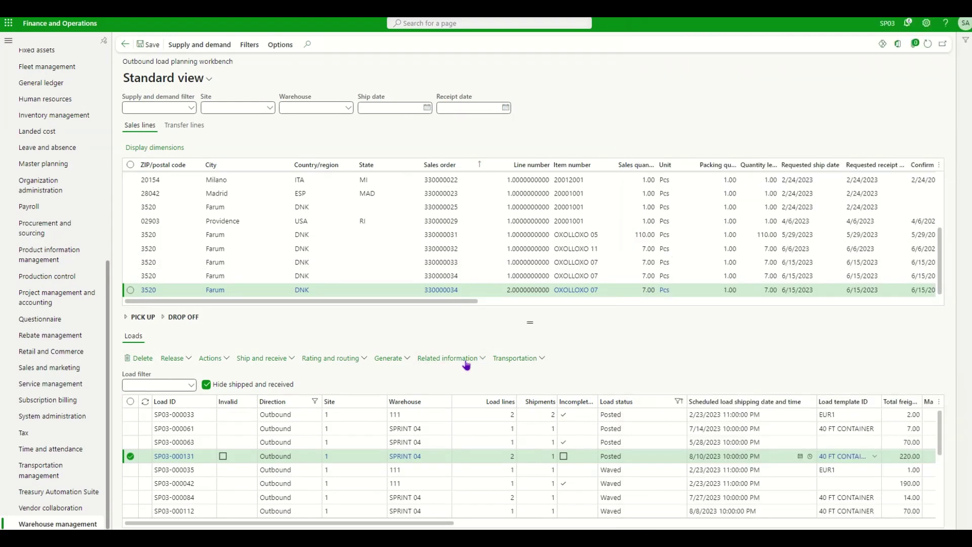
left_click(466, 359)
left_click(520, 305)
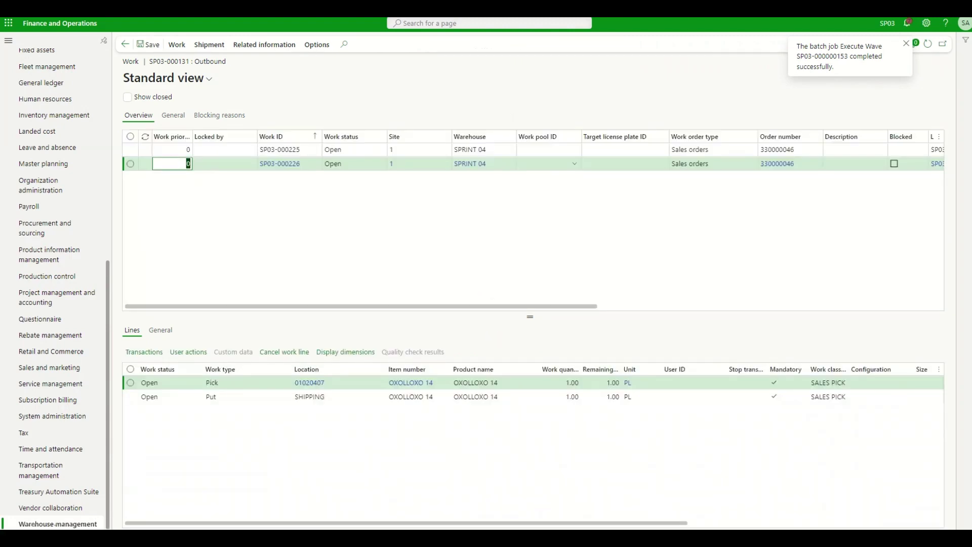
In the mobile app, view the Sales Picking List under Outbound, then return to the Outbound menu
key("alt+Tab")
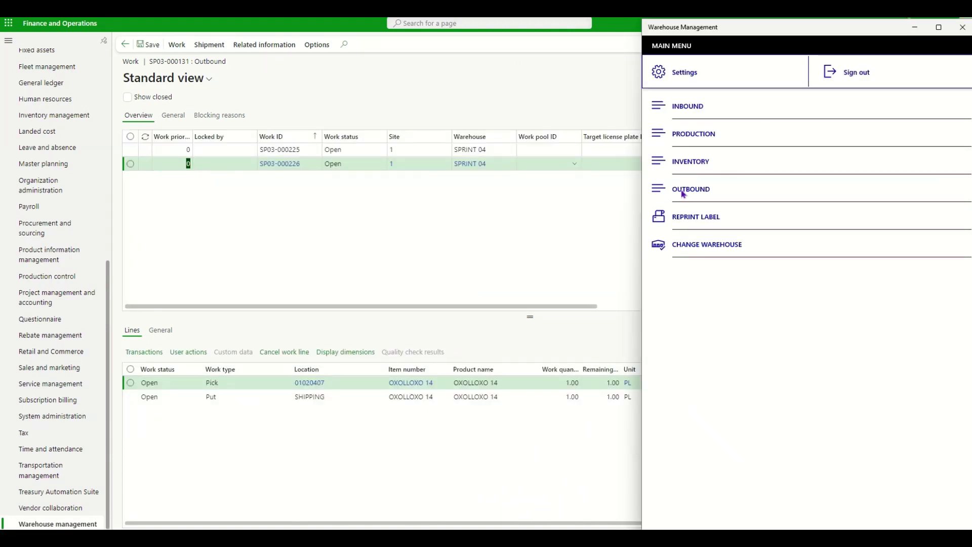
left_click(682, 191)
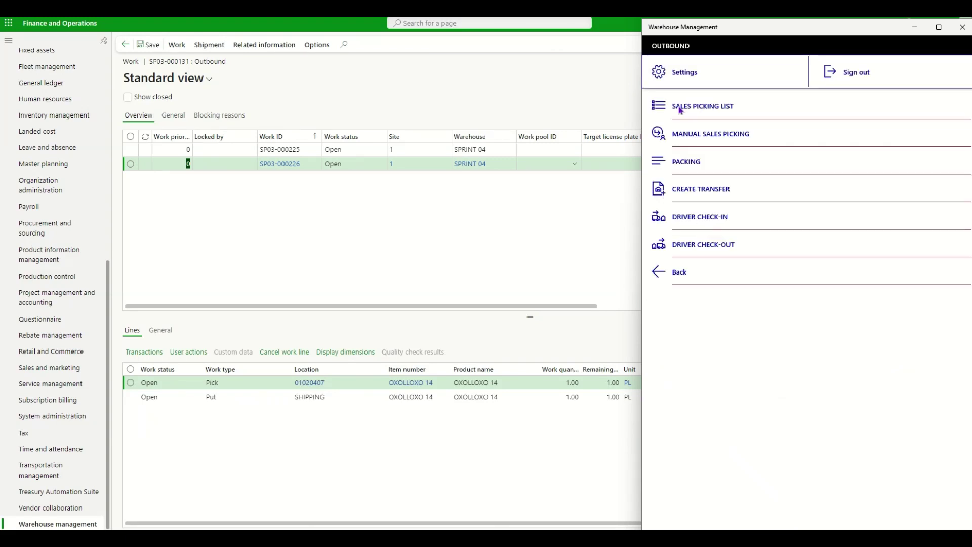
left_click(715, 106)
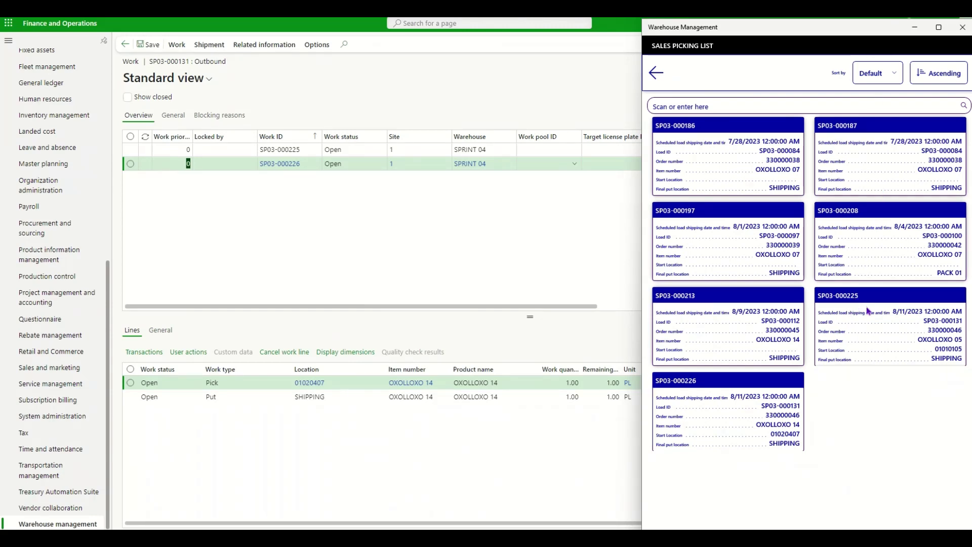
left_click(727, 128)
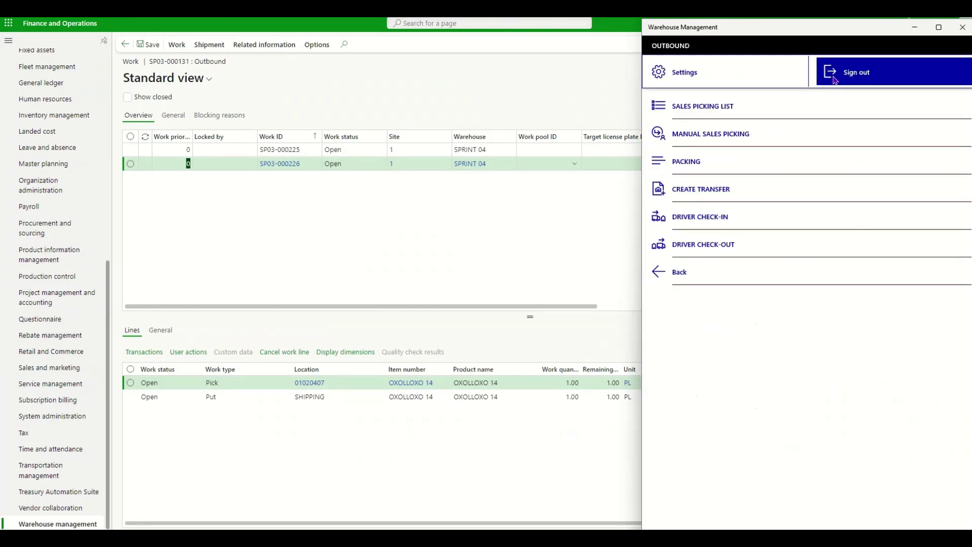
Sign out and sign back in with the user ID and password
left_click(771, 118)
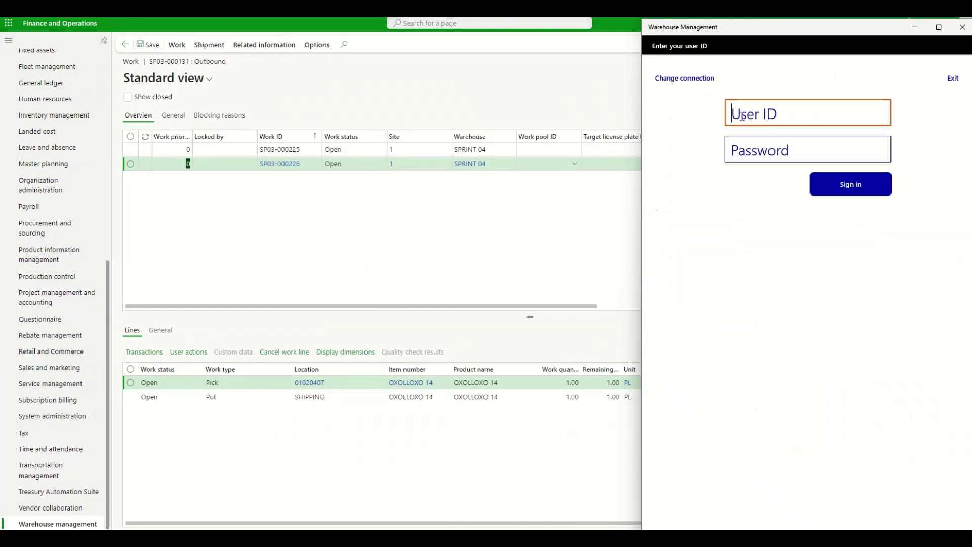
type("OXOLLXO")
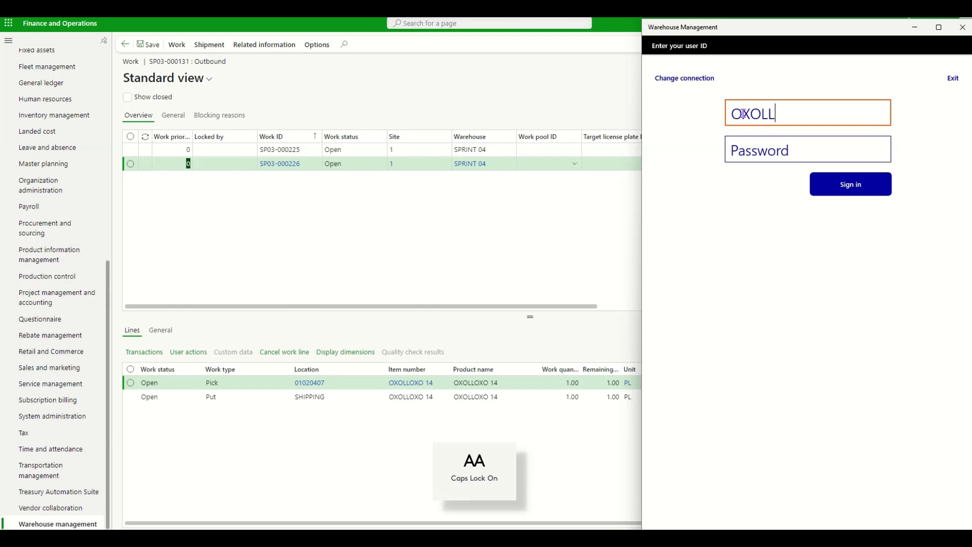
key("BackSpace")
key("BackSpace")
type("OXO")
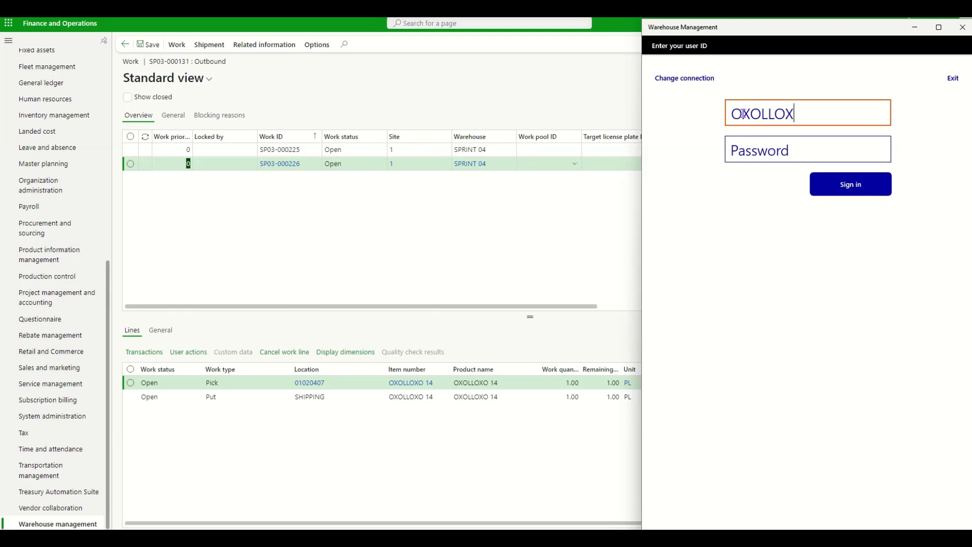
key("Tab")
type("OXOLLOXO")
key("Return")
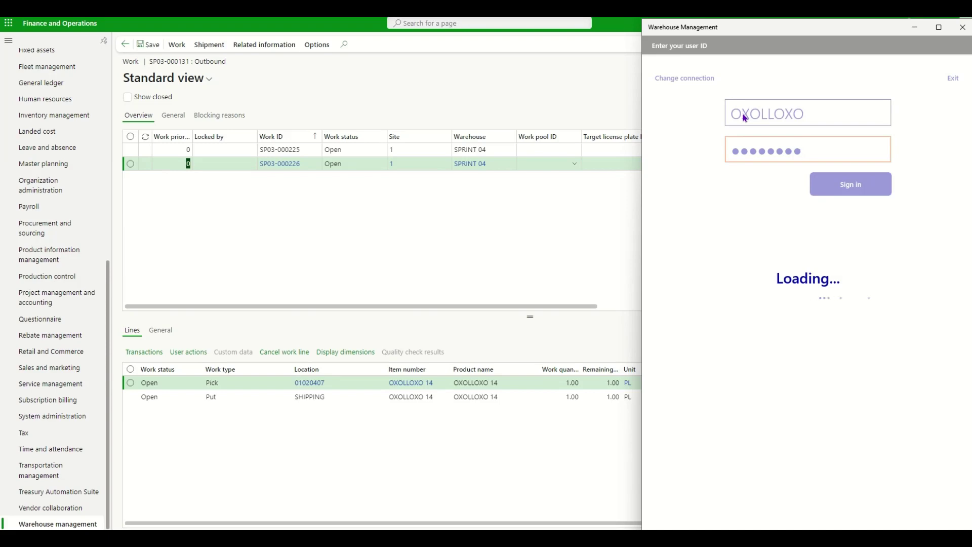
Set the app's Color theme to Light and return to the Outbound menu
left_click(707, 83)
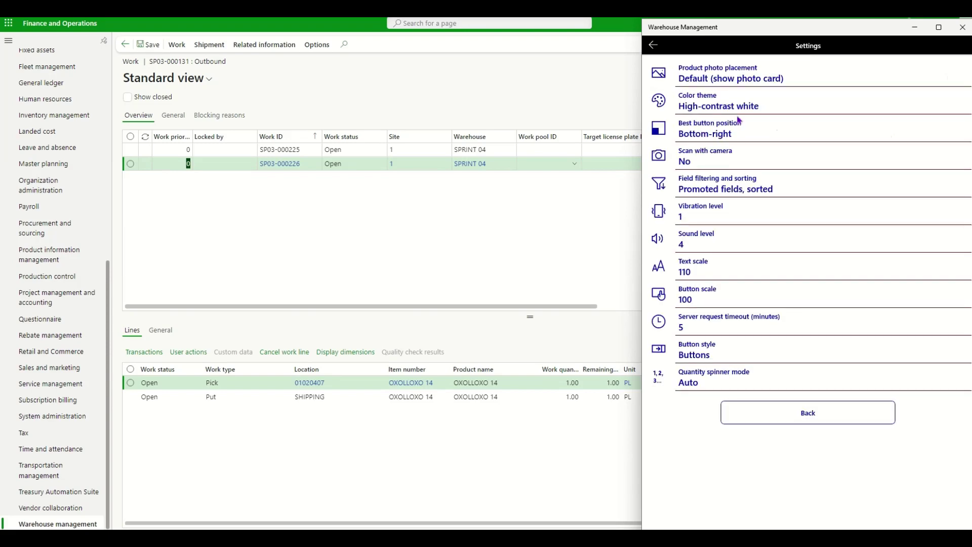
left_click(714, 111)
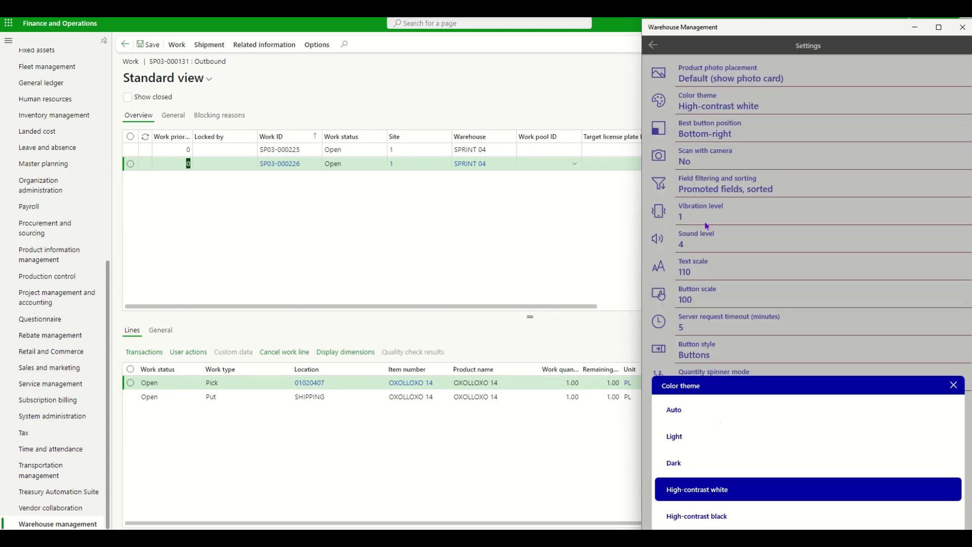
left_click(687, 439)
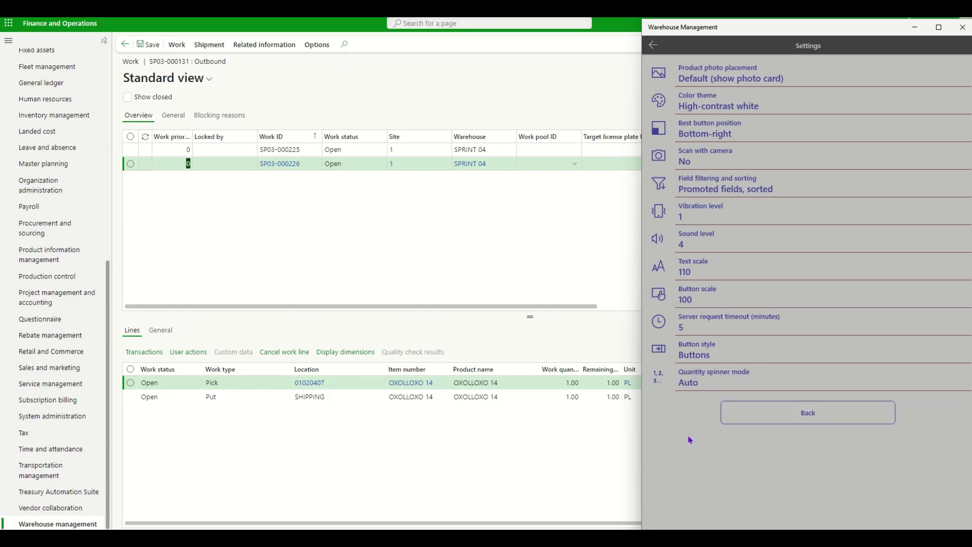
left_click(756, 419)
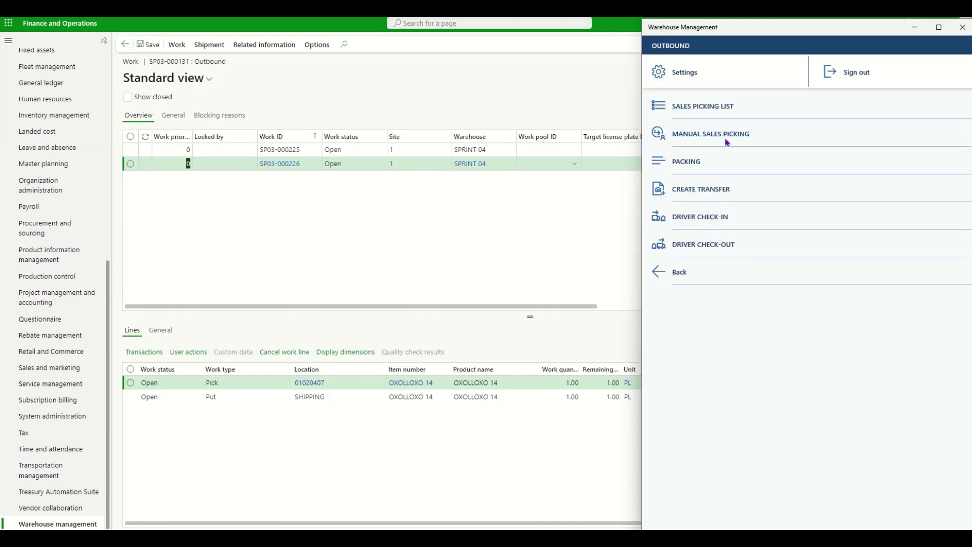
Go back to Outbound's sales picking list in the mobile app and start picking work SP03-000225
left_click(687, 273)
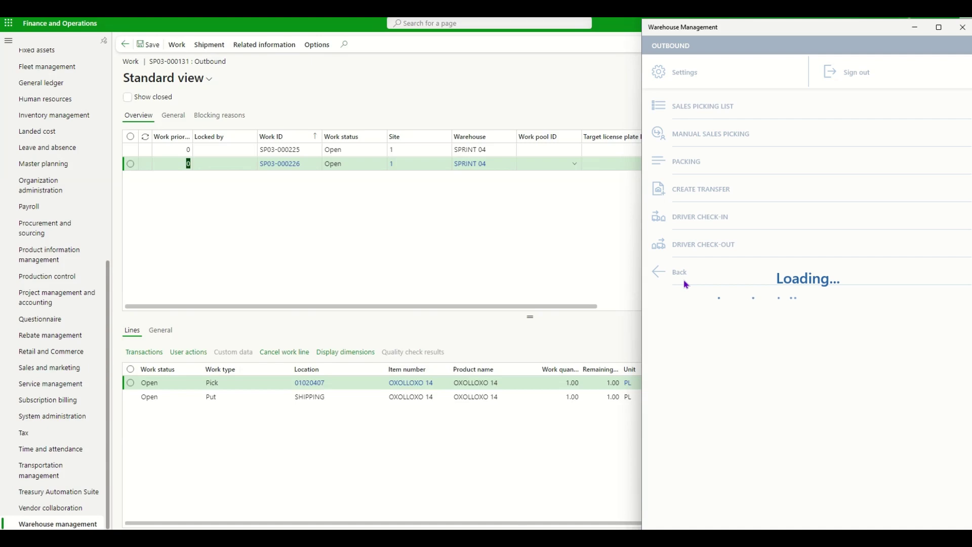
left_click(690, 248)
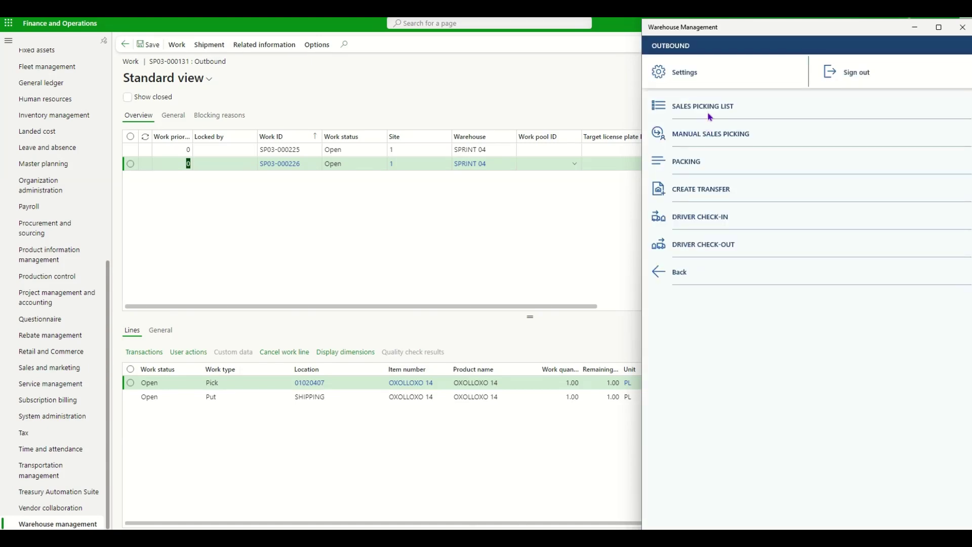
left_click(709, 117)
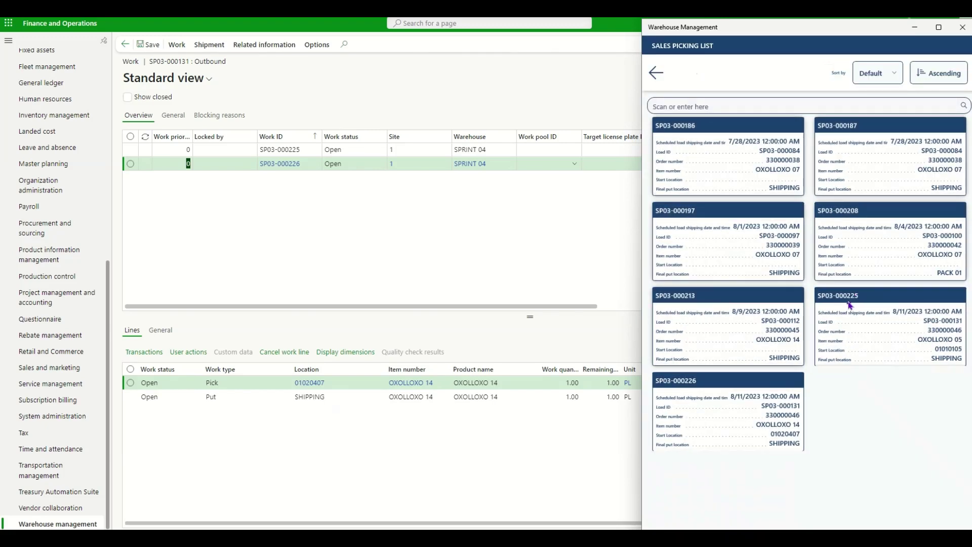
left_click(227, 150)
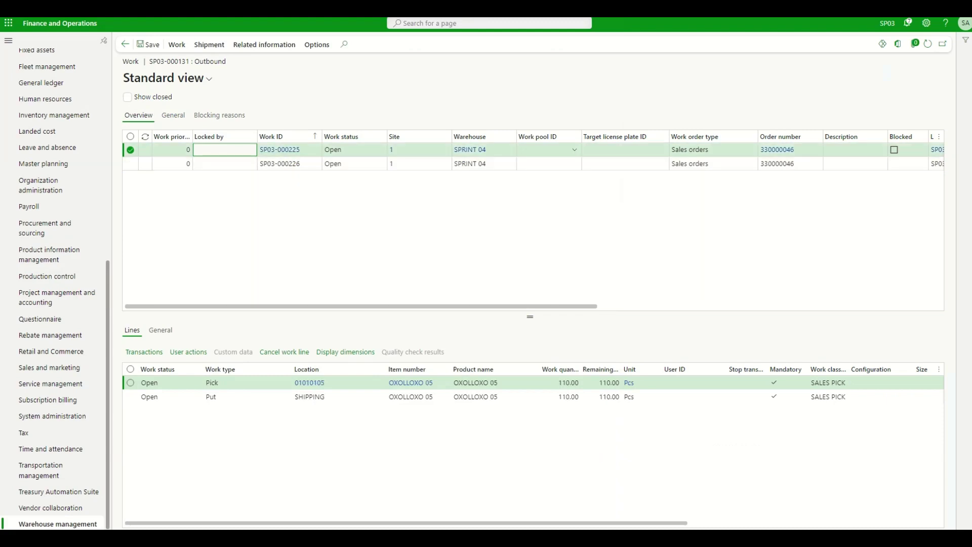
key("alt+Tab")
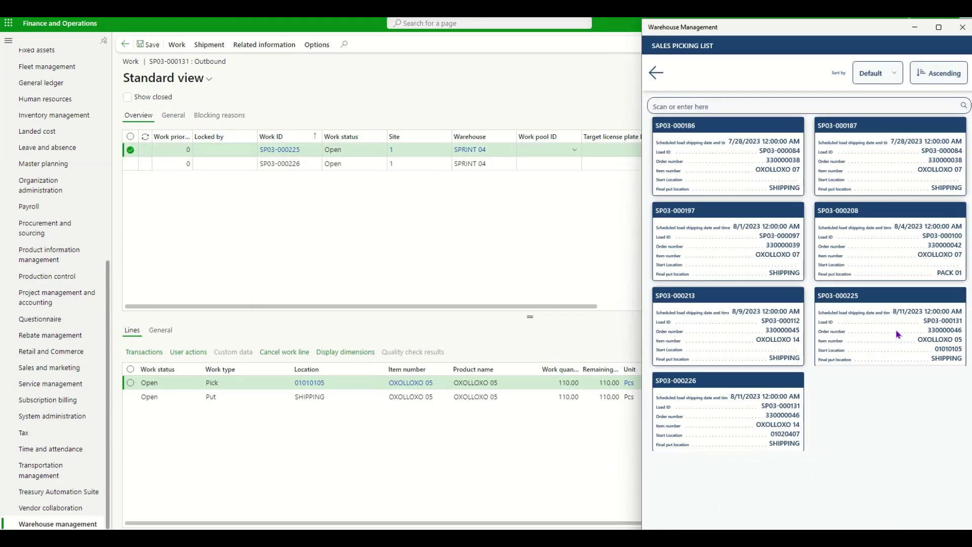
left_click(898, 334)
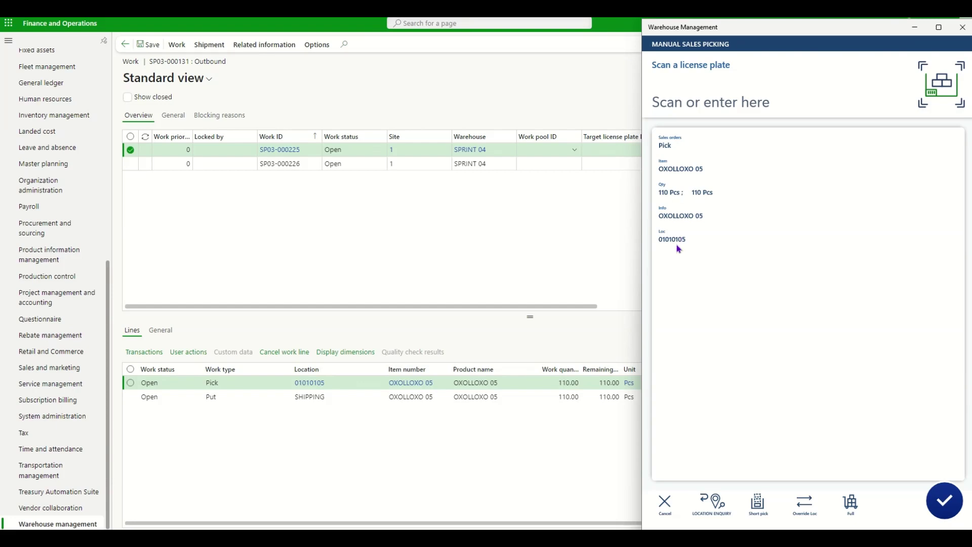
Enter LP 14 as the license plate for the OXOLLOXO 05 pick
left_click(740, 77)
key("Caps_Lock")
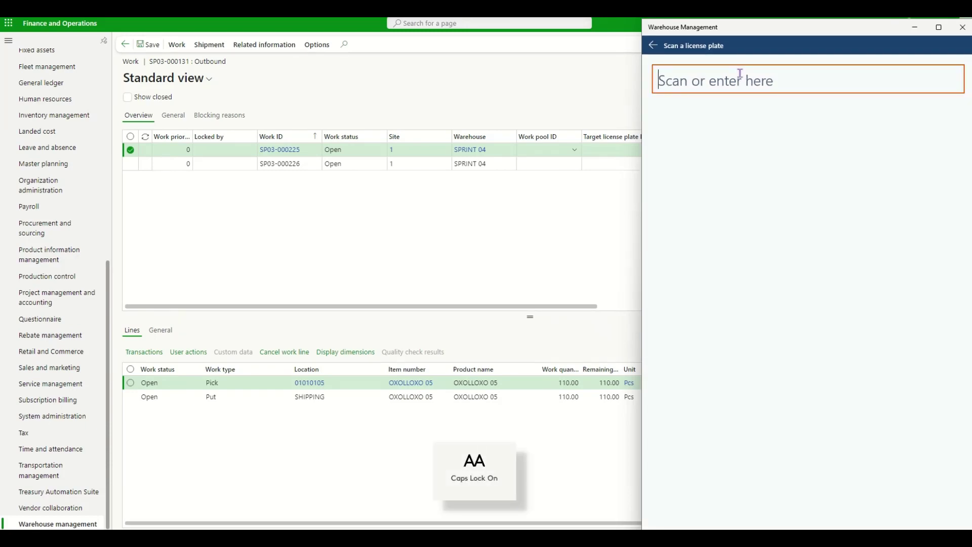
type("LP 14")
key("Return")
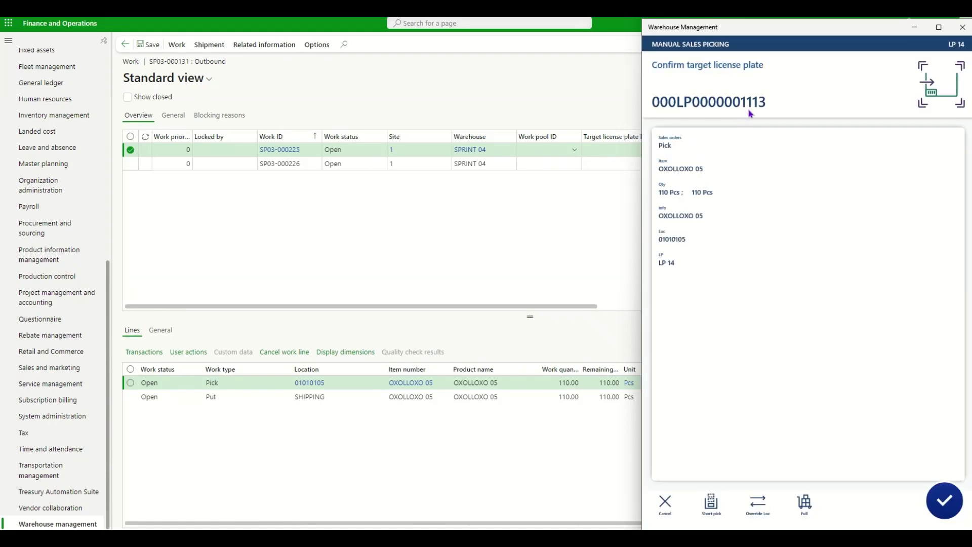
Replace the target license plate with LP 14 and confirm the put to SHIPPING
left_click(751, 113)
key("ctrl+a")
key("BackSpace")
type("LP 14")
key("Return")
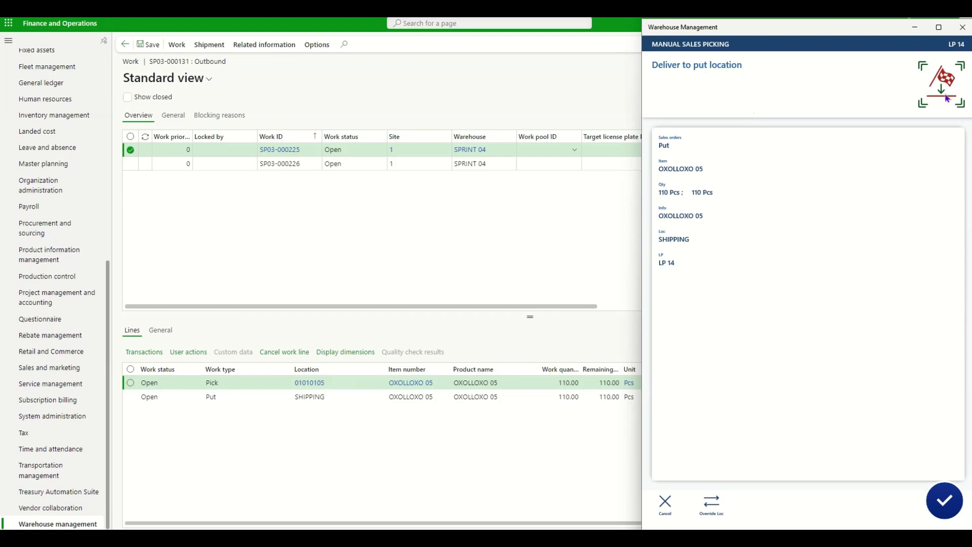
left_click(944, 500)
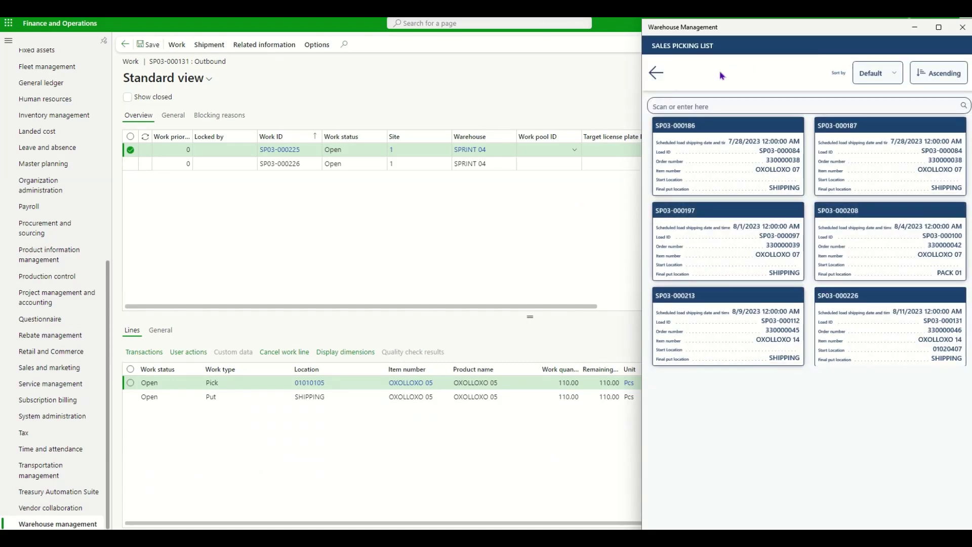
left_click(424, 227)
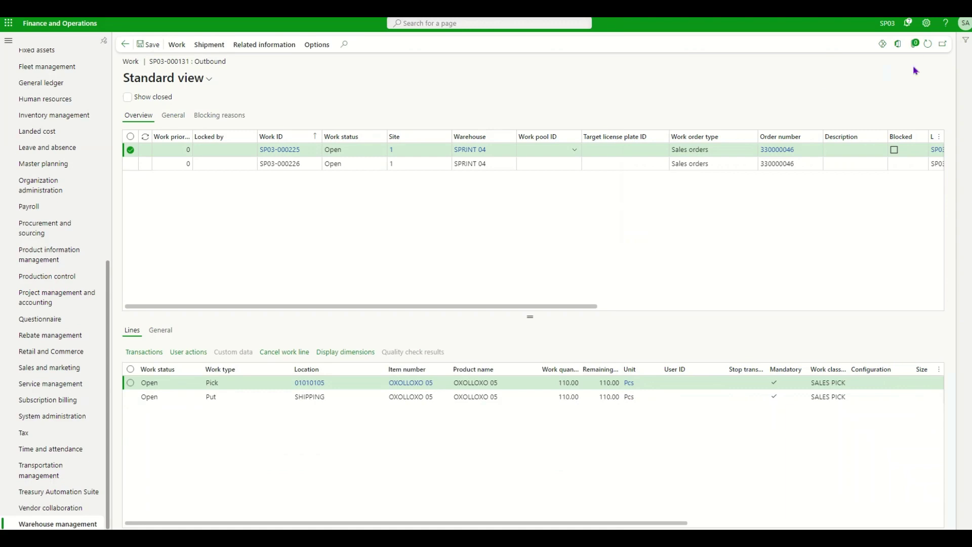
Refresh the work list and review closed work SP03-000225's lines with 0 remaining
key("shift+F5")
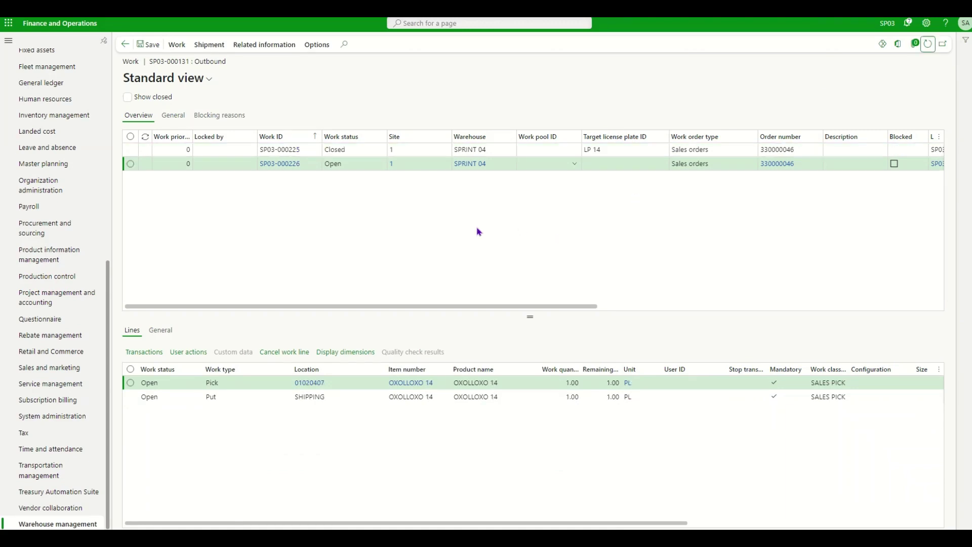
left_click(130, 151)
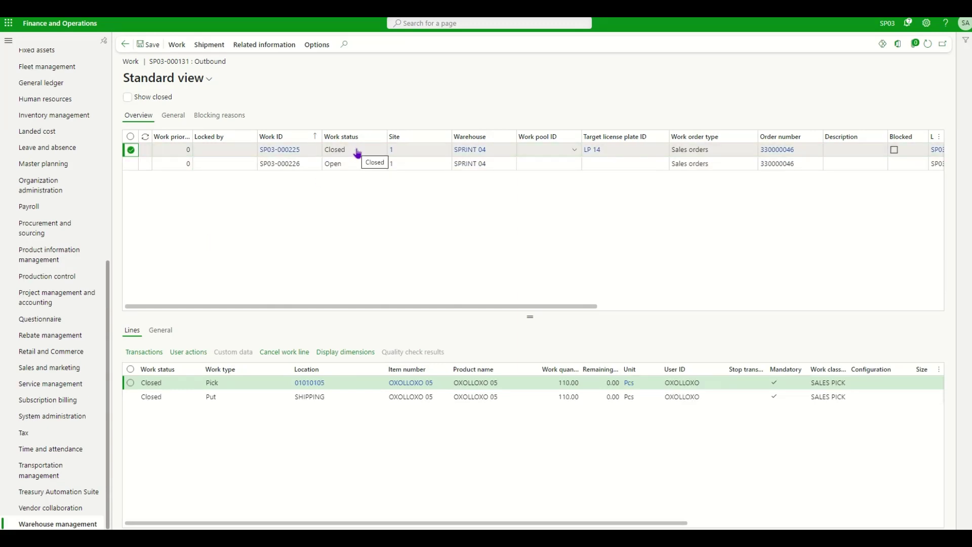
scroll(699, 189, "right", 3)
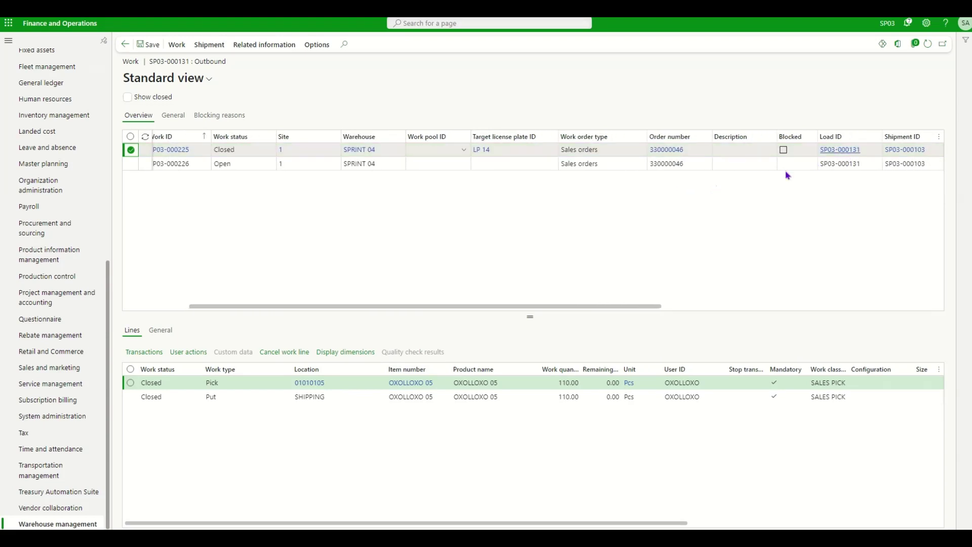
scroll(850, 158, "left", 3)
Check that work SP03-000226 is still Open, then go back to the Outbound load planning workbench
left_click(347, 167)
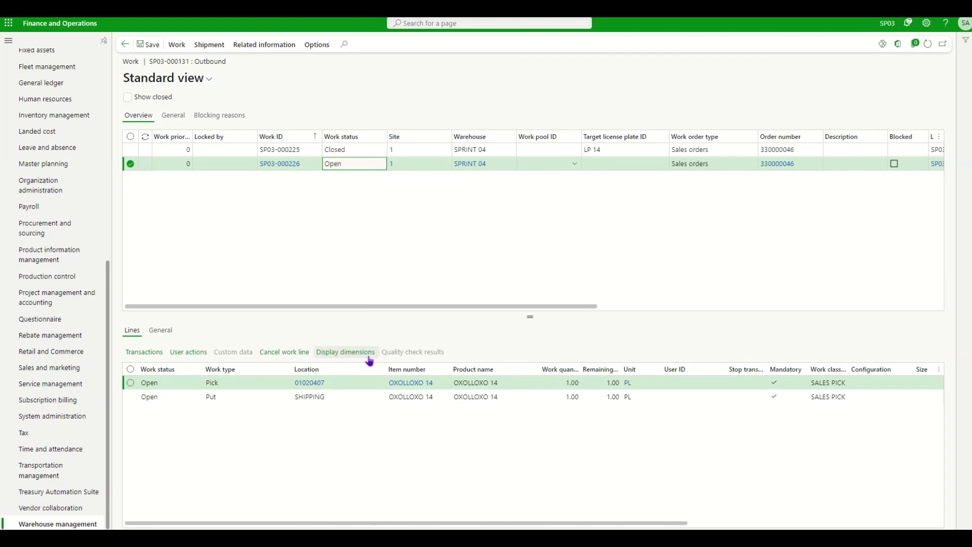
scroll(631, 226, "right", 10)
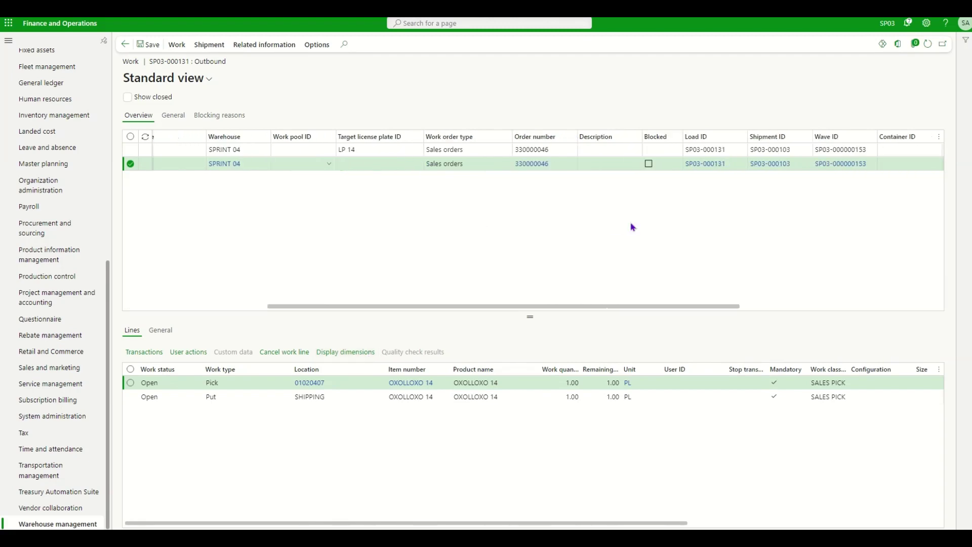
scroll(514, 197, "left", 10)
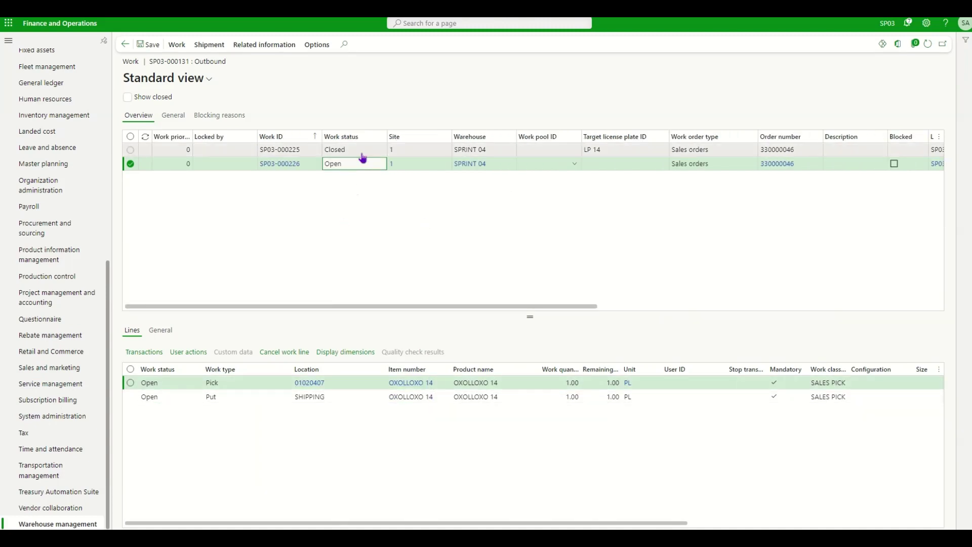
left_click(365, 149)
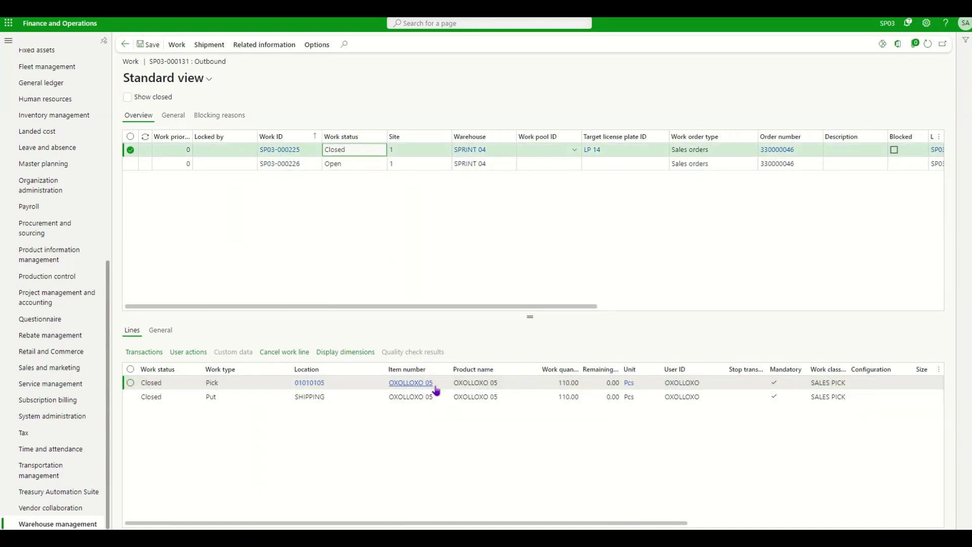
mouse_move(437, 389)
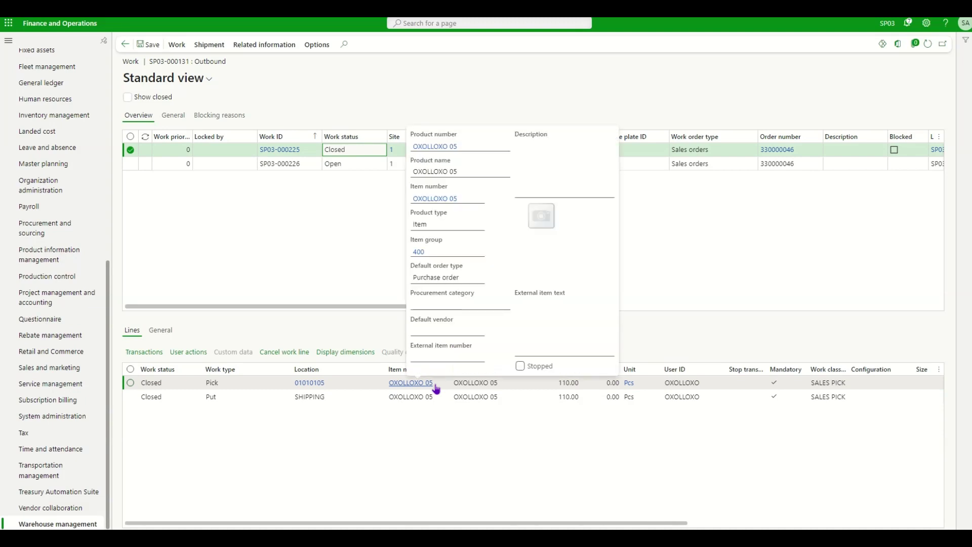
scroll(378, 239, "right", 1)
scroll(380, 239, "left", 1)
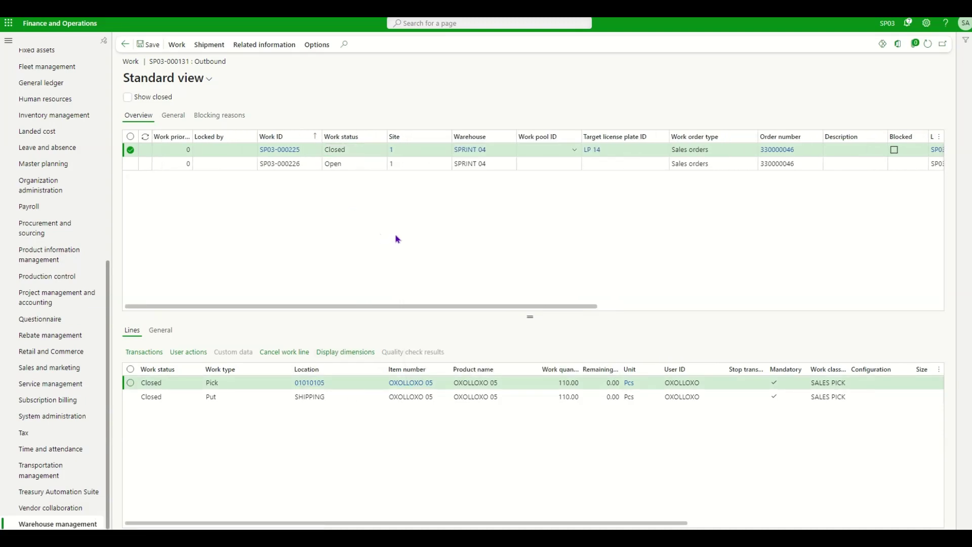
key("Escape")
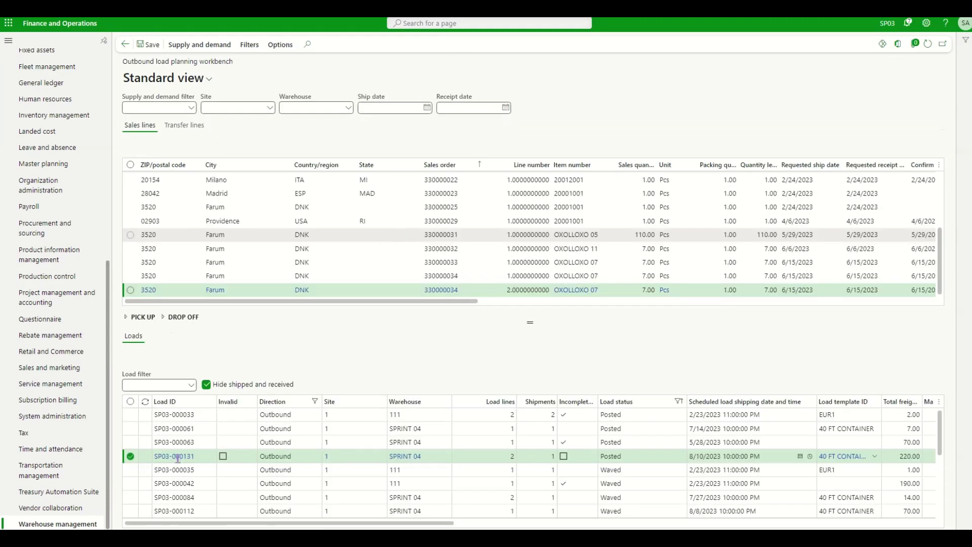
Open load SP03-000131 from the Loads grid and scroll through its two load lines
left_click(178, 463)
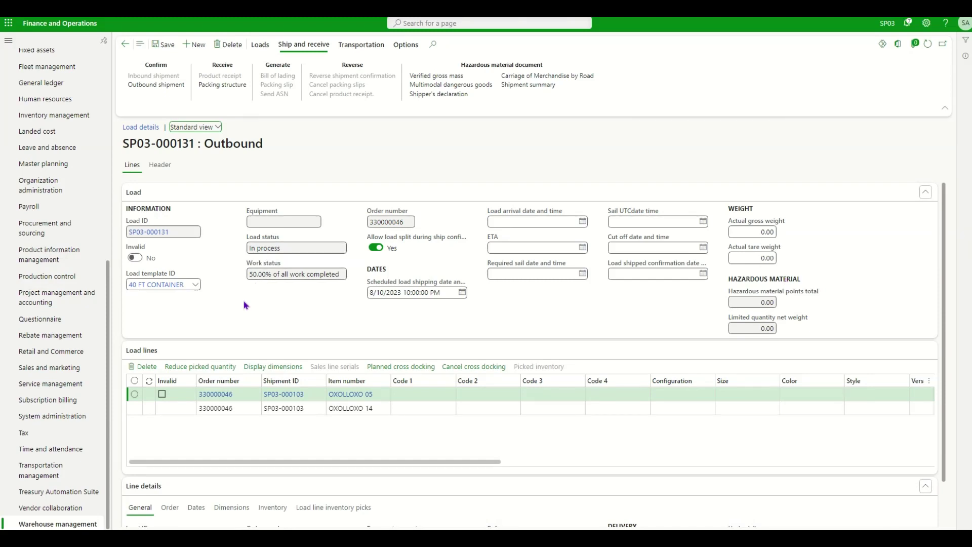
scroll(249, 450, "right", 1)
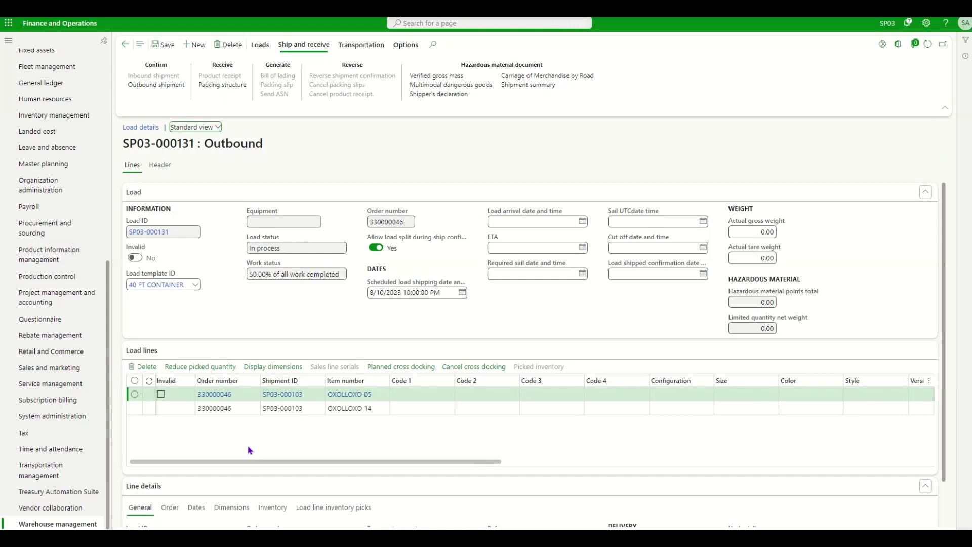
scroll(249, 449, "right", 10)
scroll(250, 449, "right", 10)
scroll(714, 441, "left", 20)
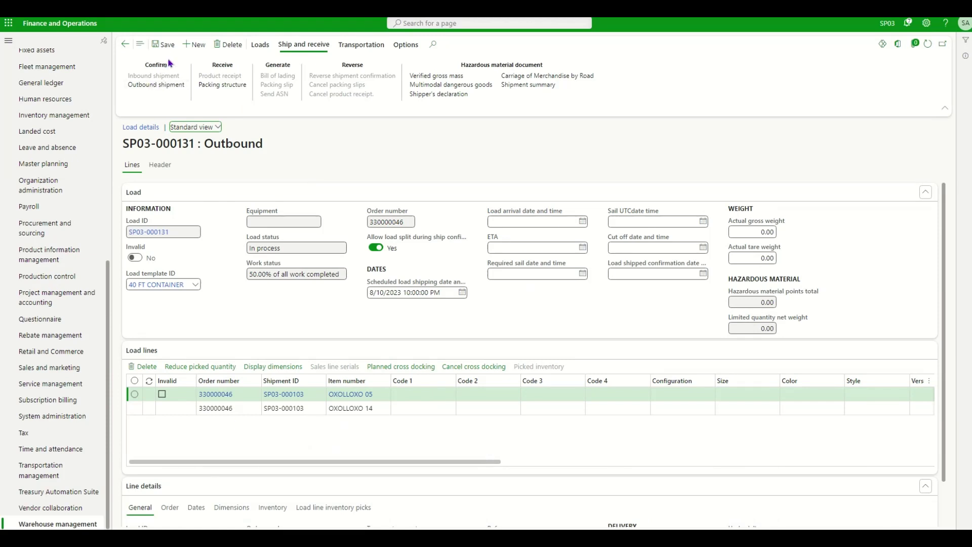
Confirm the outbound shipment of load SP03-000131 with the unfulfilled quantity split to a new load
left_click(156, 84)
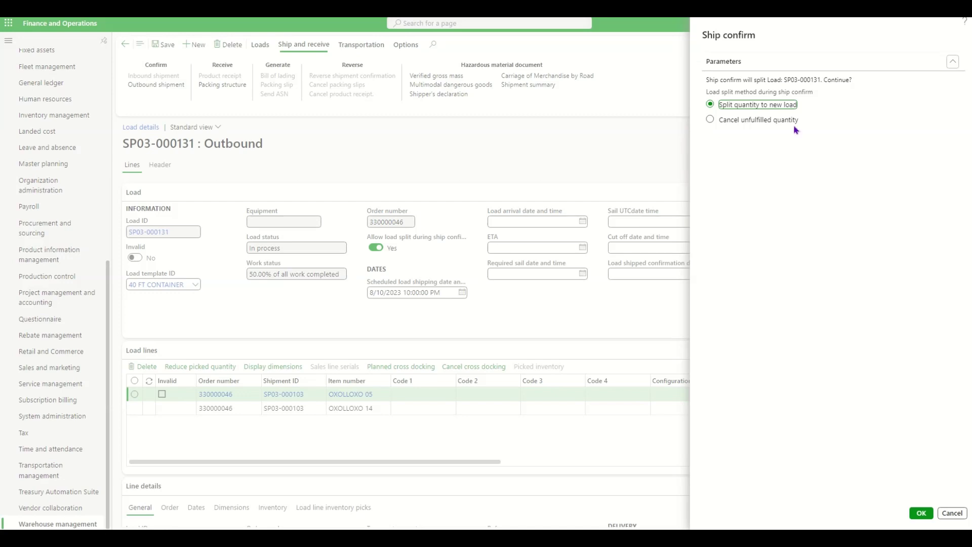
left_click(711, 120)
left_click(710, 105)
left_click(922, 513)
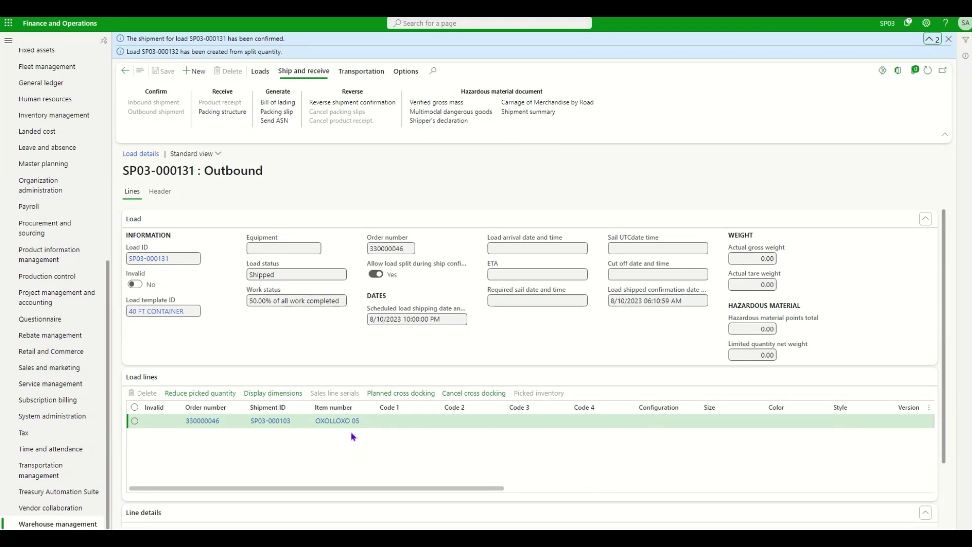
Check load SP03-000131's Shipped status and work completed percentage, then open Warehouse management > All loads
scroll(355, 436, "down", 1)
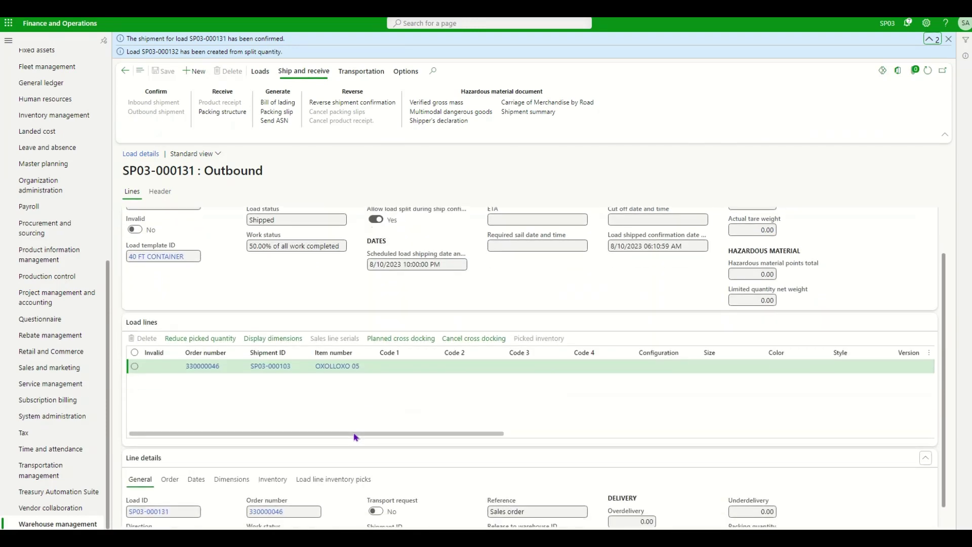
scroll(355, 436, "up", 1)
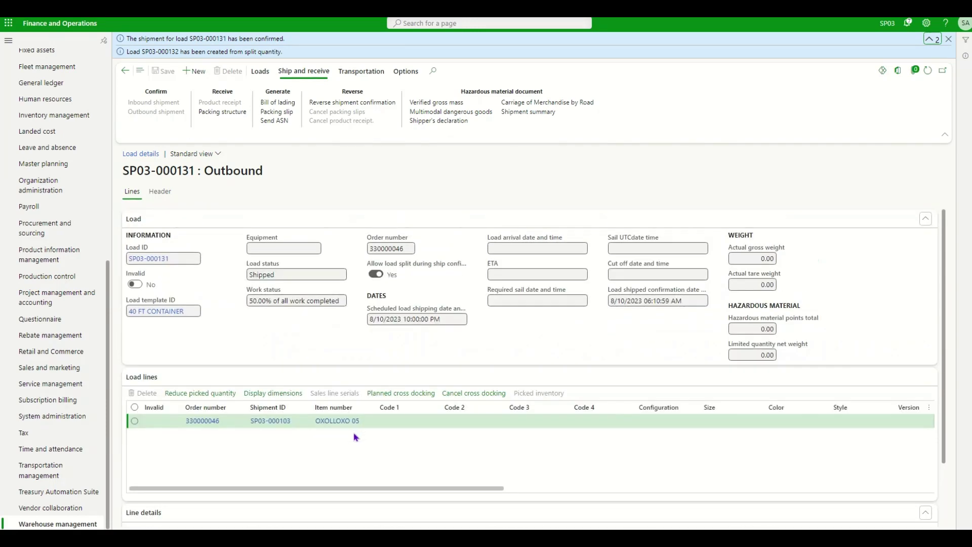
left_click_drag(294, 274, 170, 268)
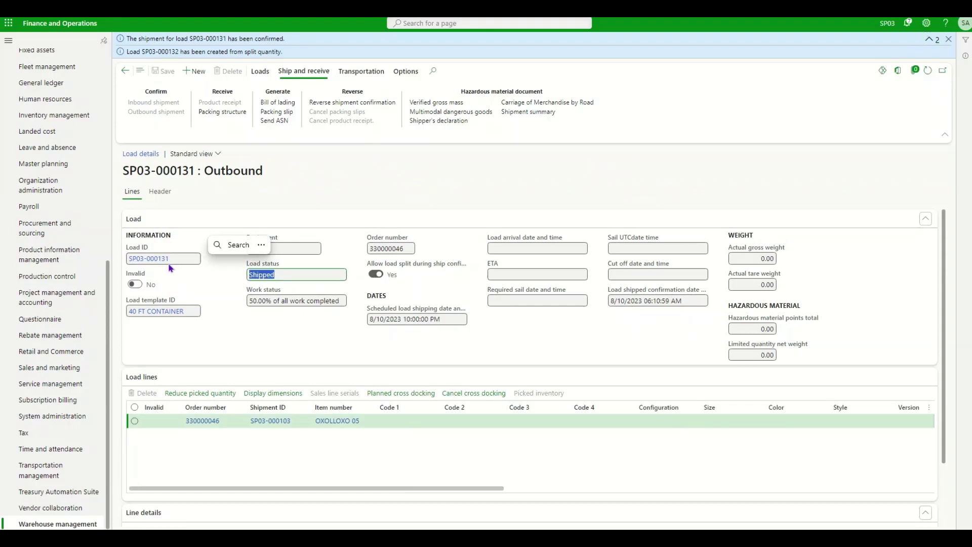
left_click(238, 332)
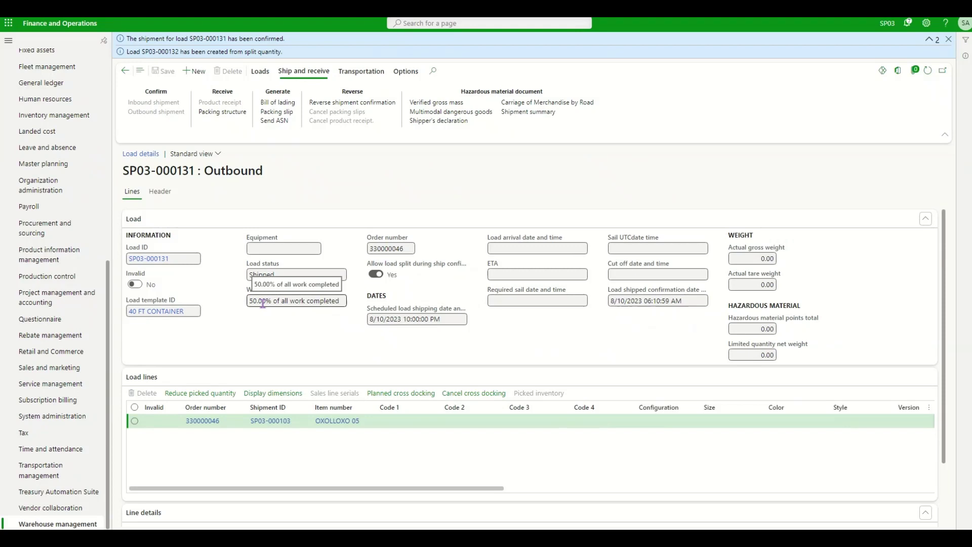
left_click_drag(251, 301, 364, 310)
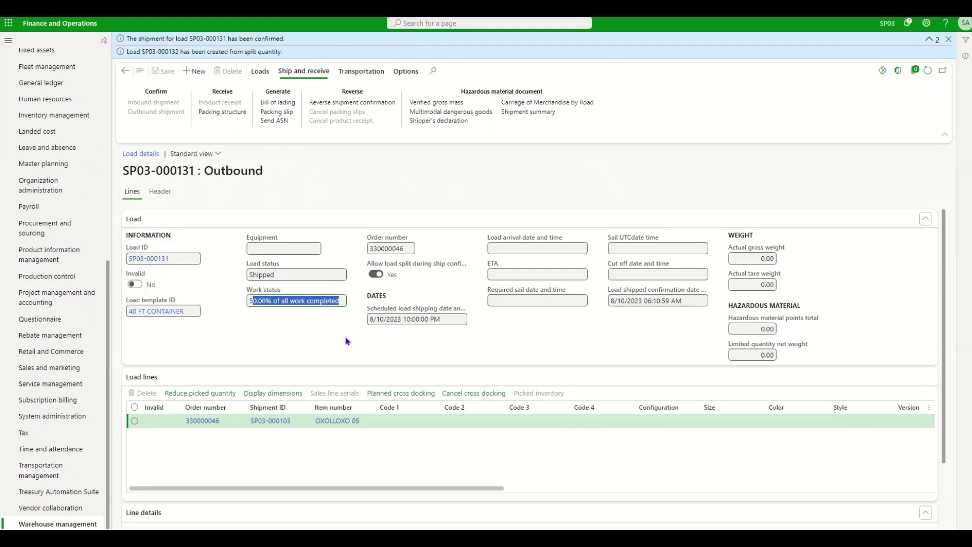
left_click(266, 341)
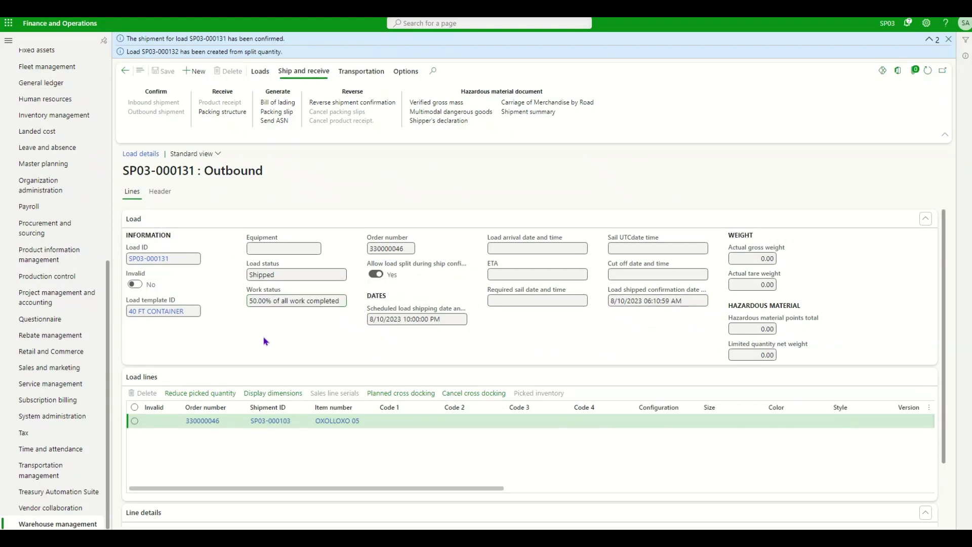
left_click(56, 525)
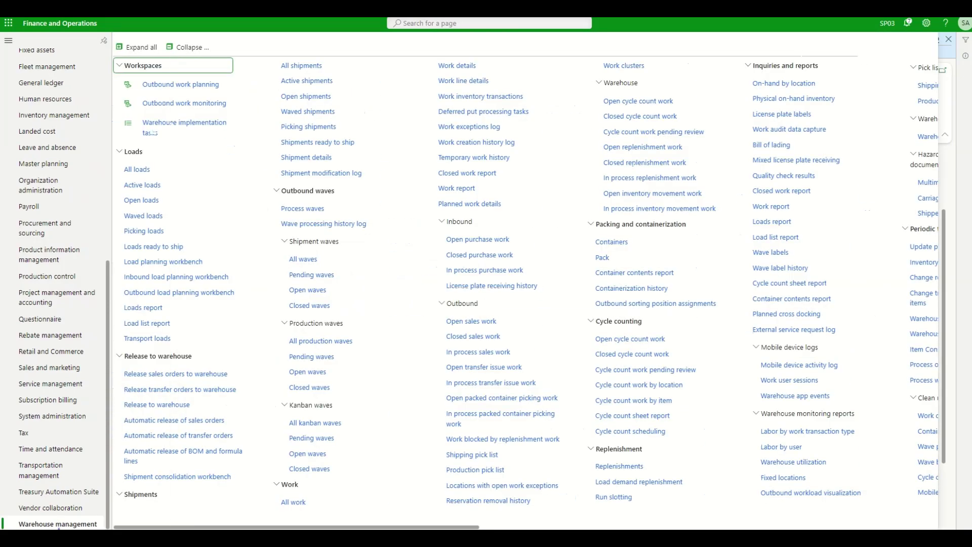
left_click(143, 175)
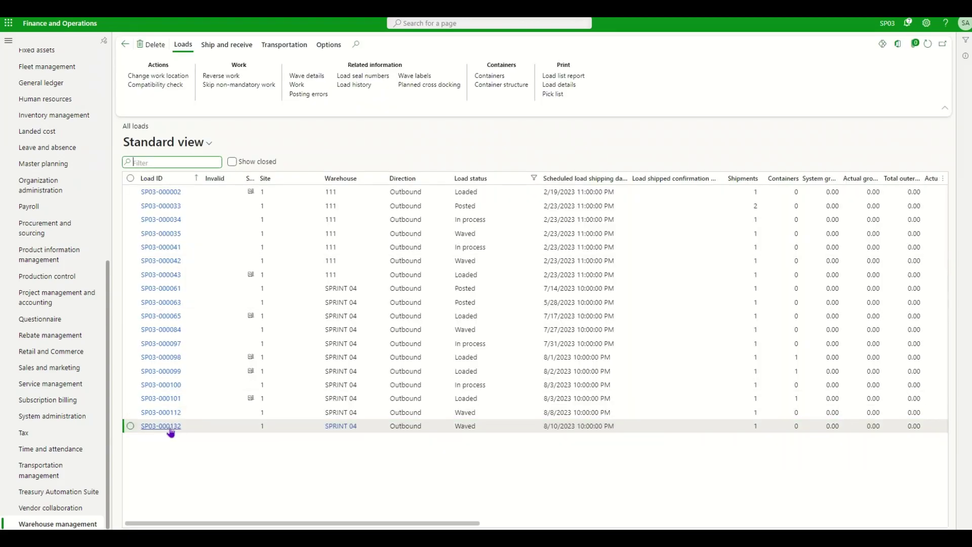
Open split load SP03-000132 and note its Waved load status
left_click(150, 428)
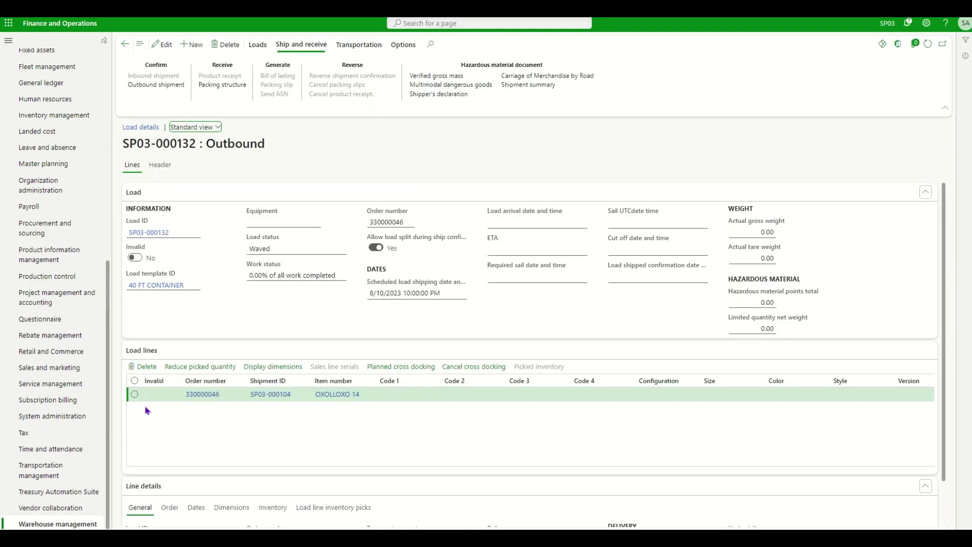
left_click(281, 246)
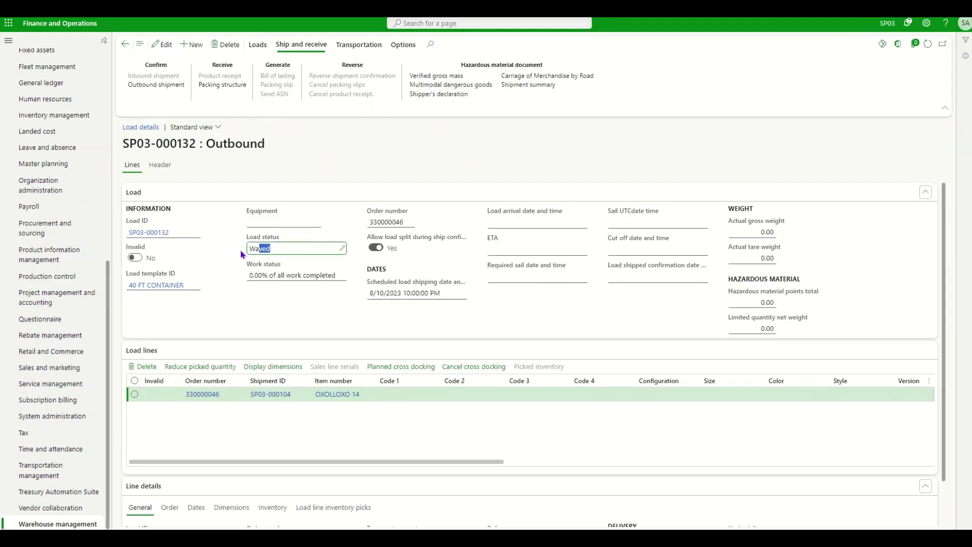
left_click_drag(199, 286, 113, 289)
left_click(132, 301)
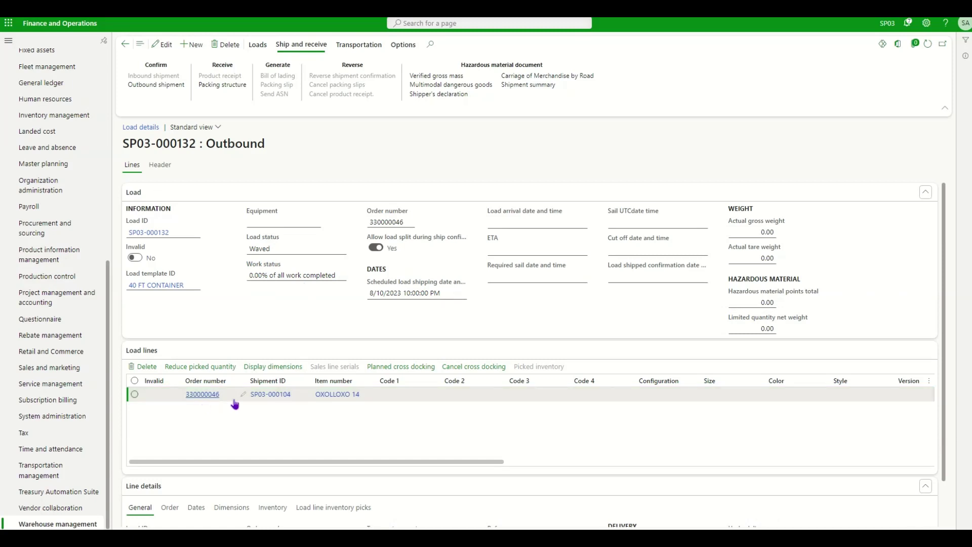
mouse_move(271, 403)
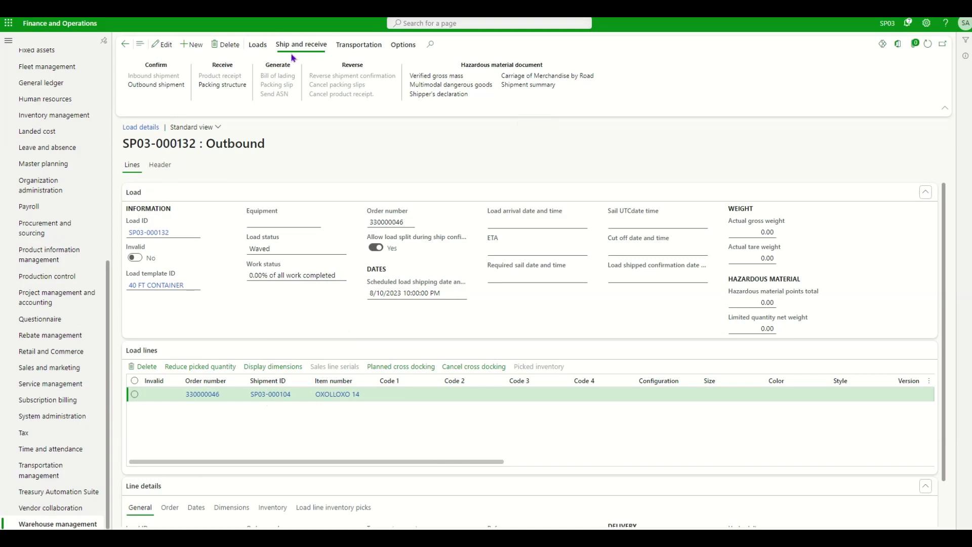
View load SP03-000132's work SP03-000226 with its open OXOLLOXO 14 pick and put lines
left_click(256, 45)
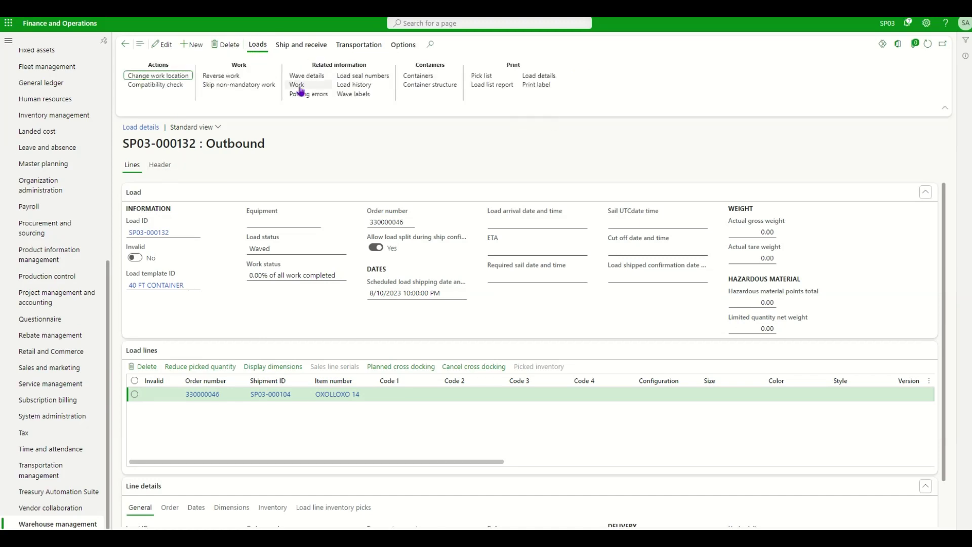
left_click(298, 86)
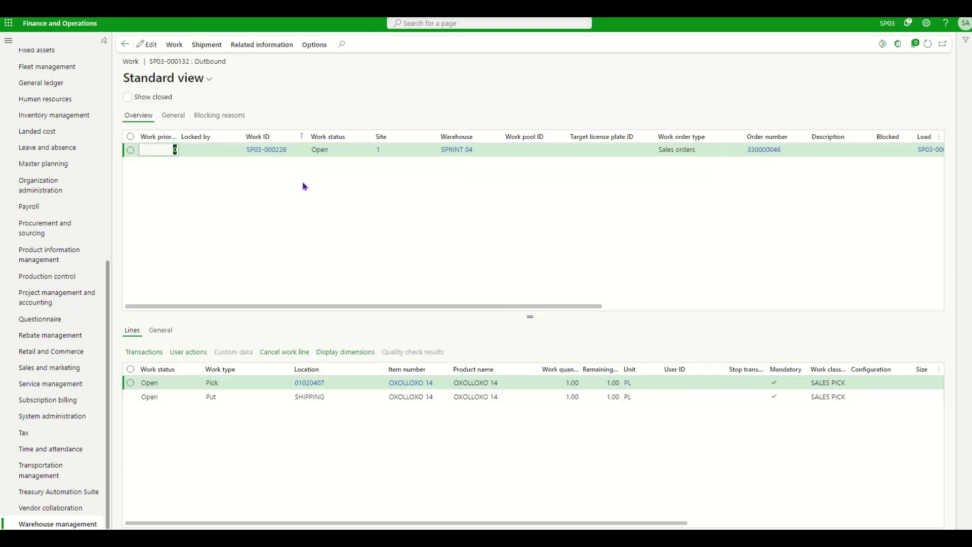
scroll(426, 241, "right", 10)
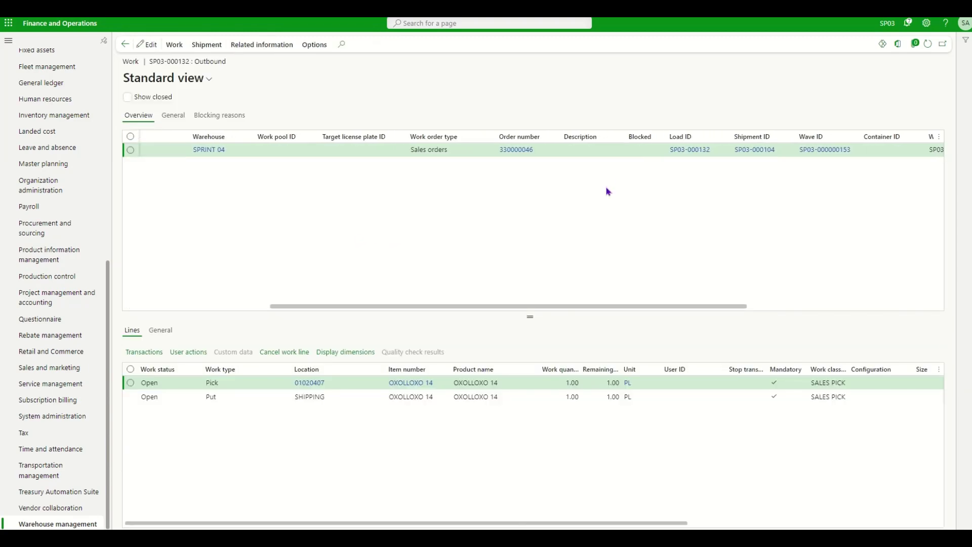
scroll(444, 288, "left", 10)
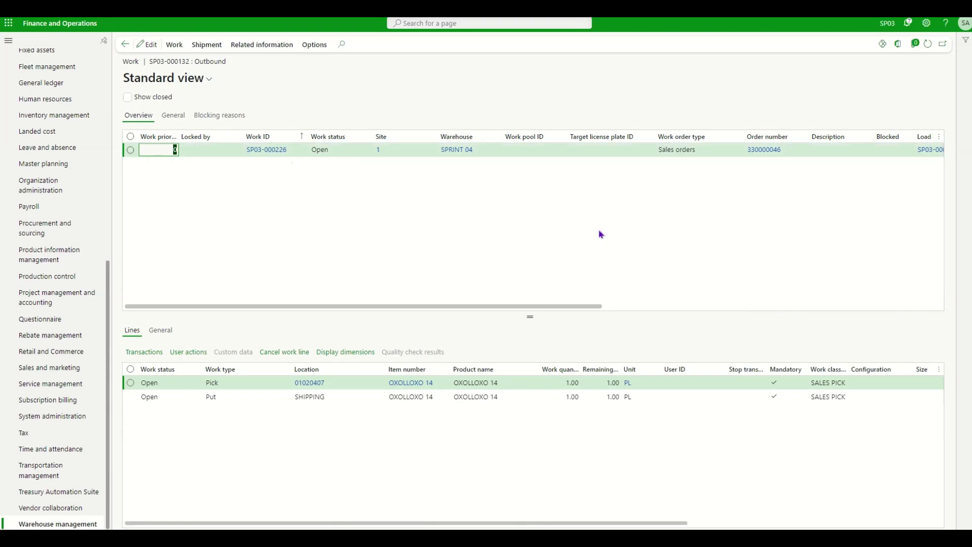
scroll(599, 232, "right", 10)
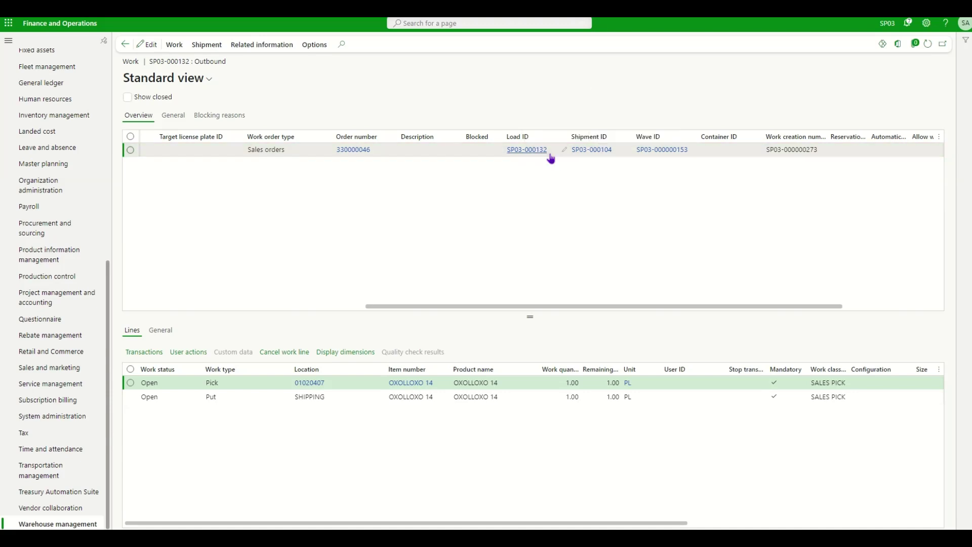
scroll(456, 243, "left", 10)
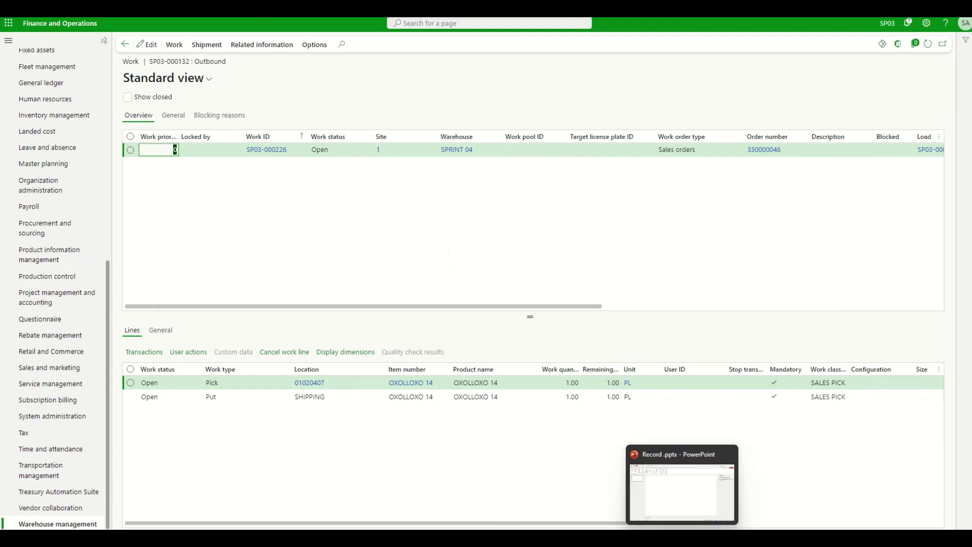
left_click(682, 538)
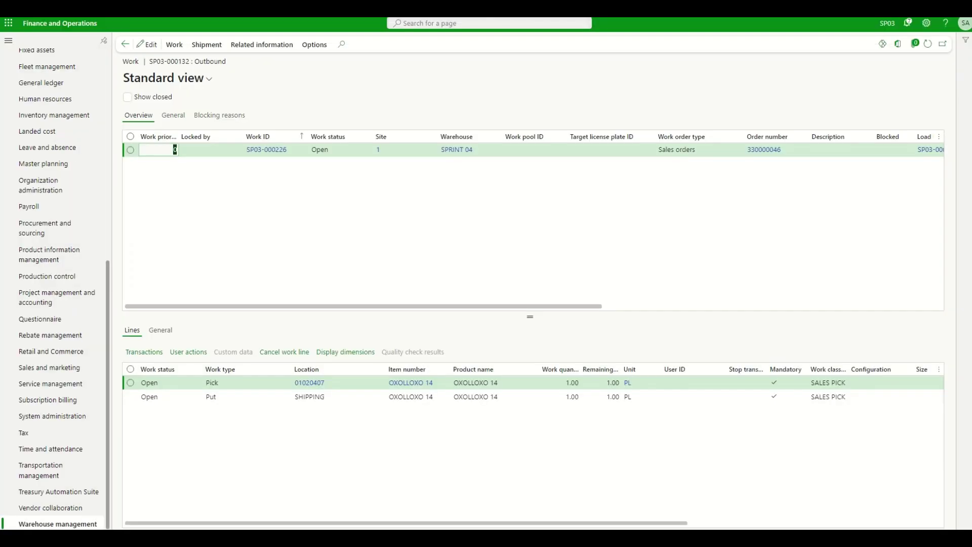